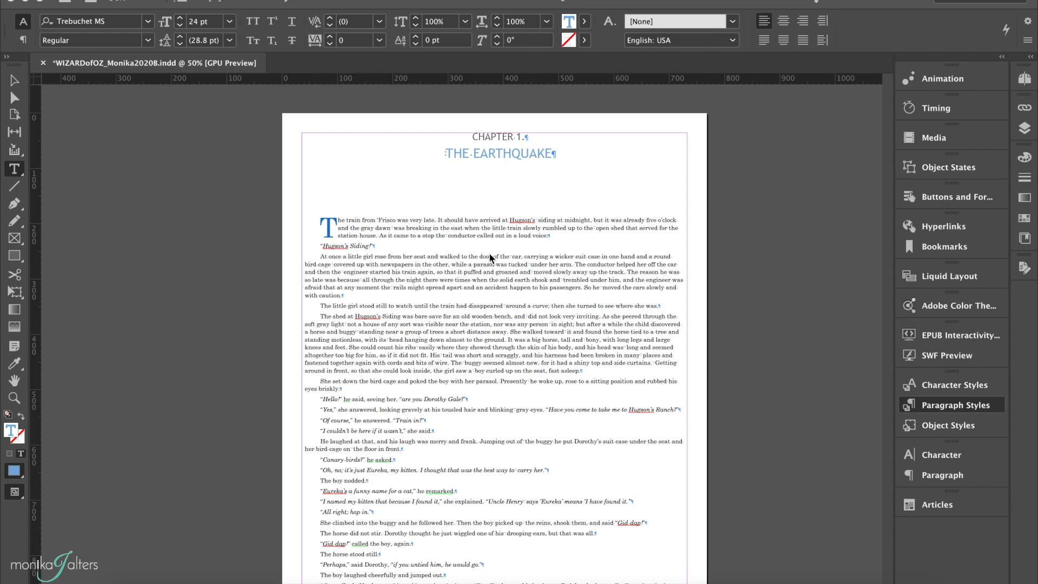
Delete the illustration placeholder line at the end of the first page of Chapter 1.
scroll(489, 257, "down", 6)
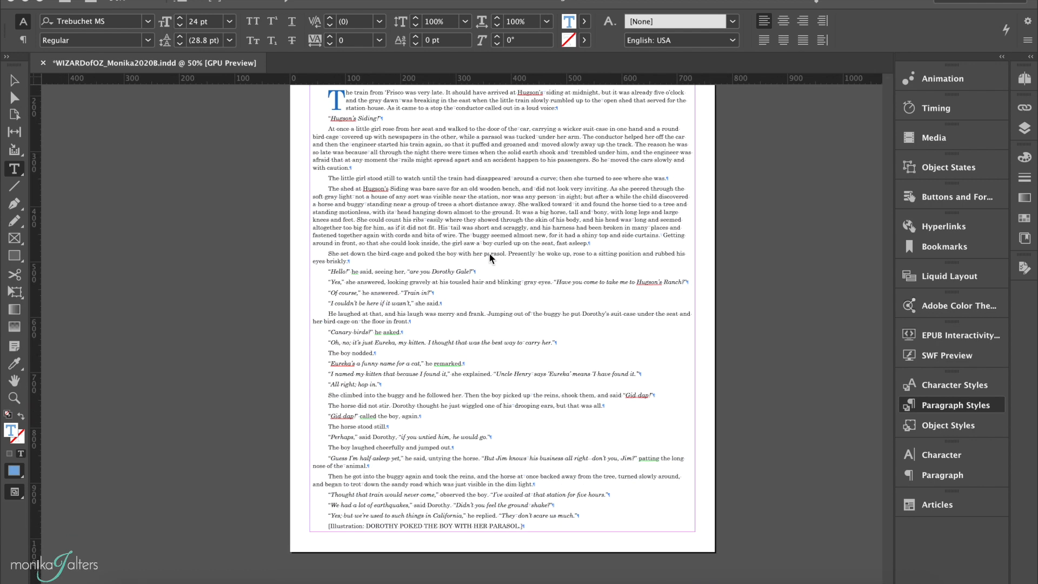
scroll(489, 255, "up", 7)
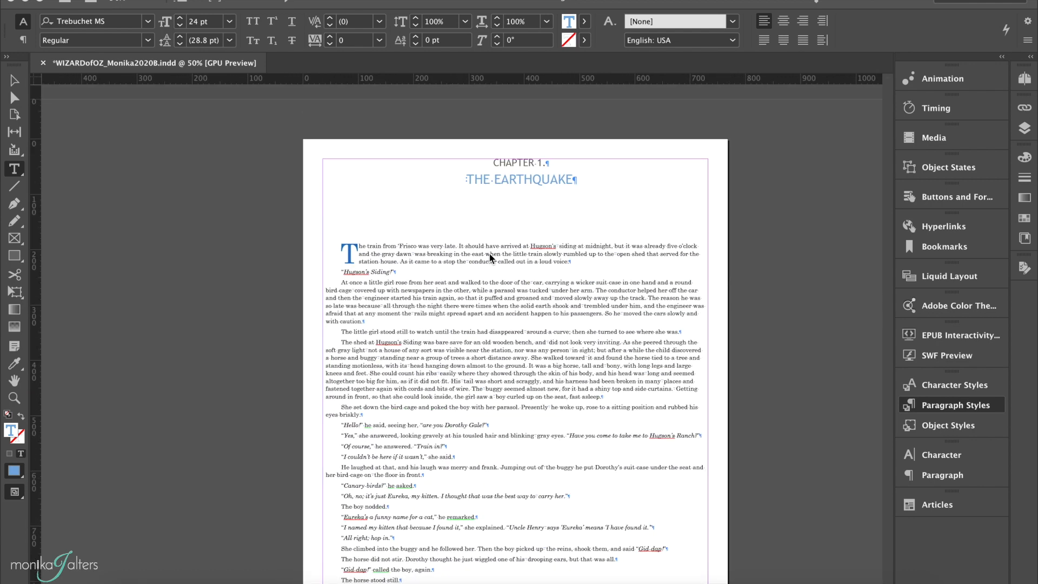
scroll(490, 255, "down", 7)
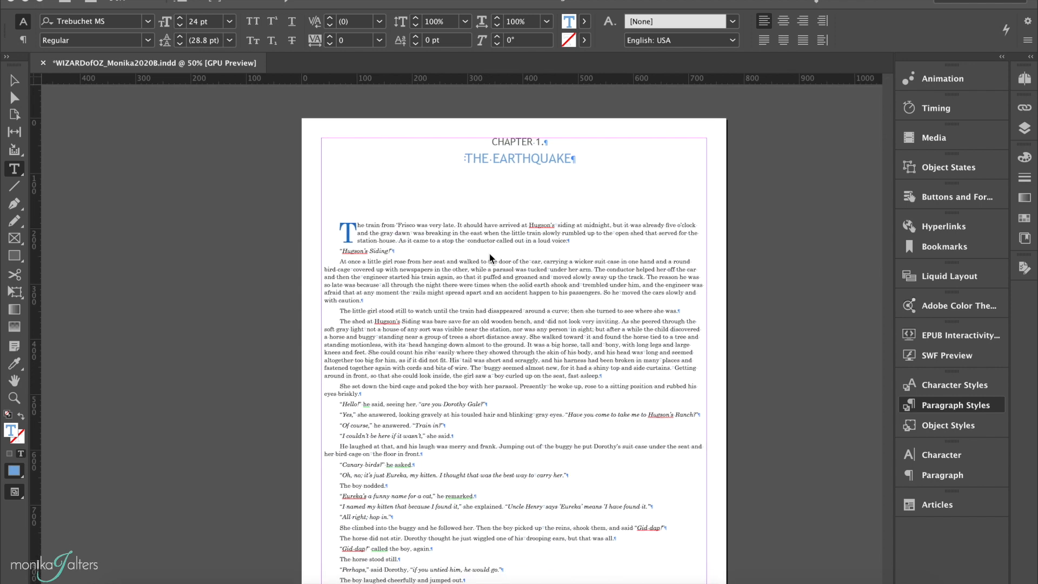
scroll(490, 258, "down", 4)
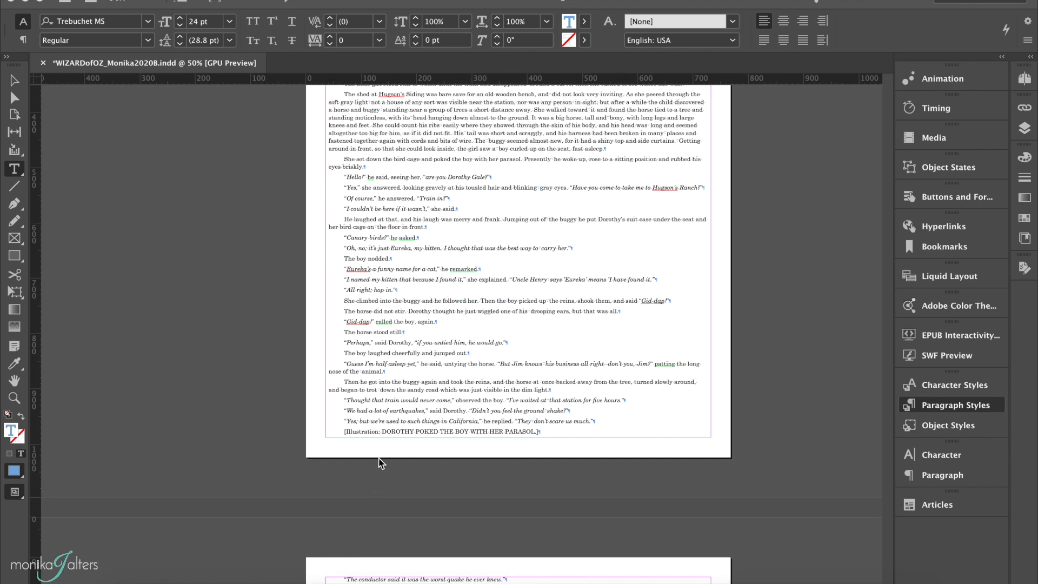
key("super+F11")
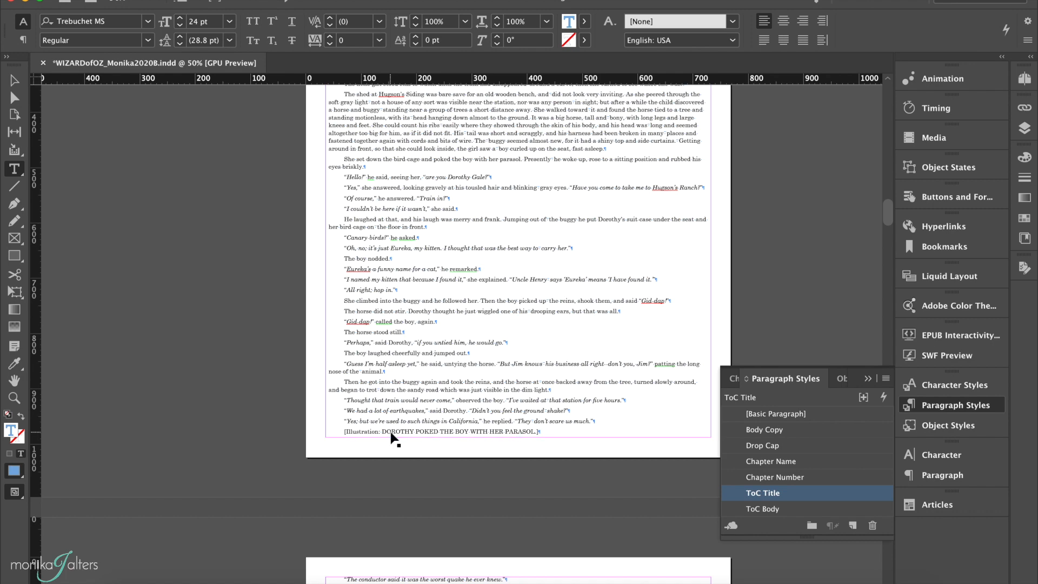
key("super+equal")
scroll(390, 431, "down", 1)
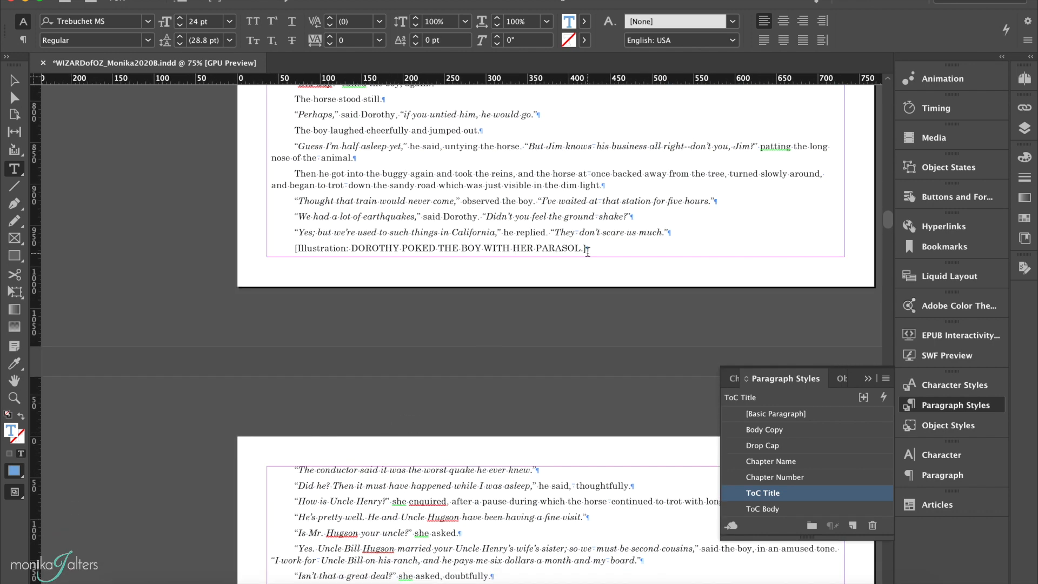
left_click_drag(588, 249, 289, 246)
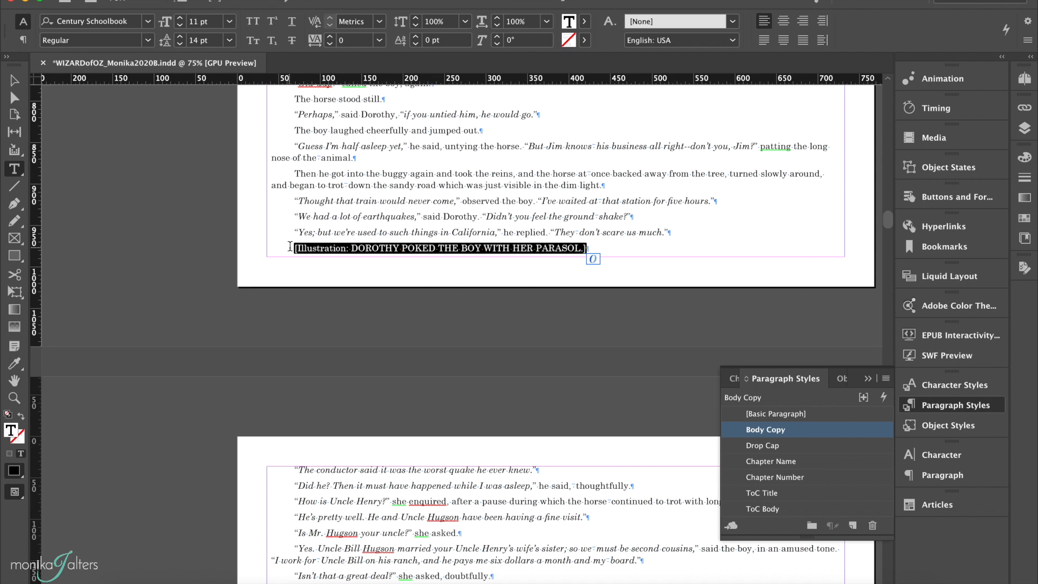
key("BackSpace")
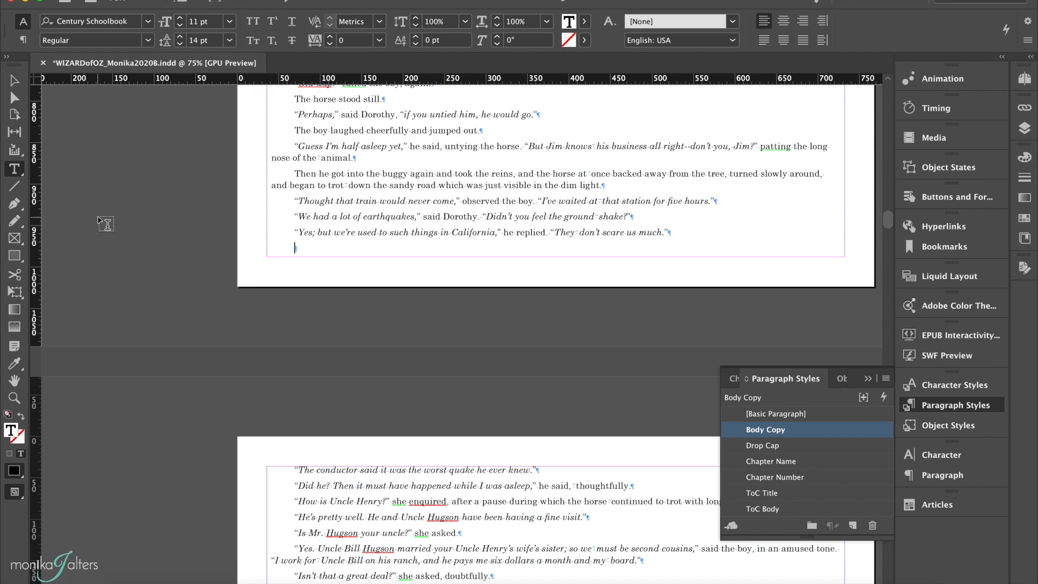
Create a rectangle frame 285 px wide and 400 px tall below the last paragraph of the page.
left_click(15, 238)
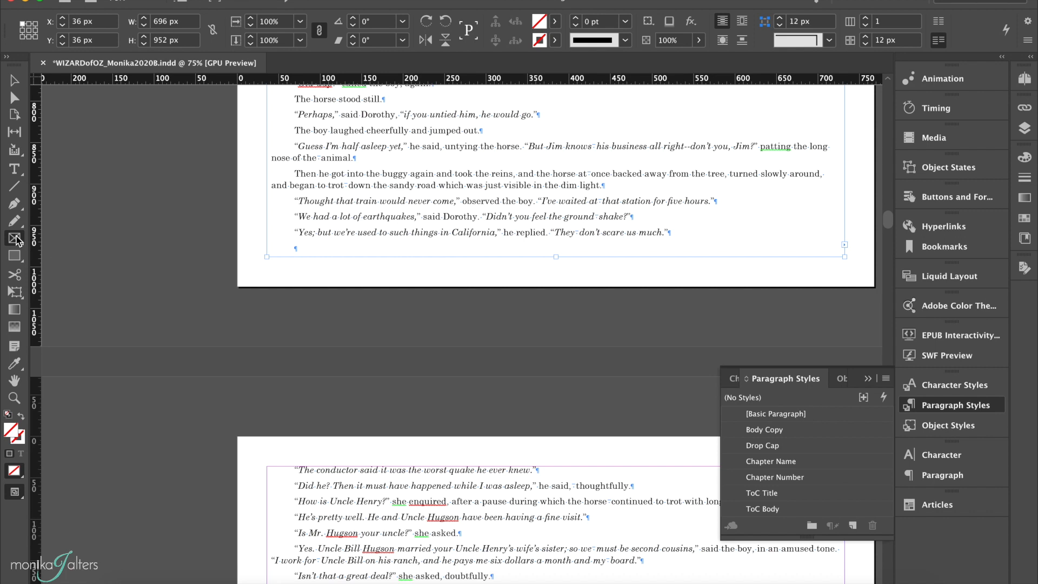
left_click(301, 262)
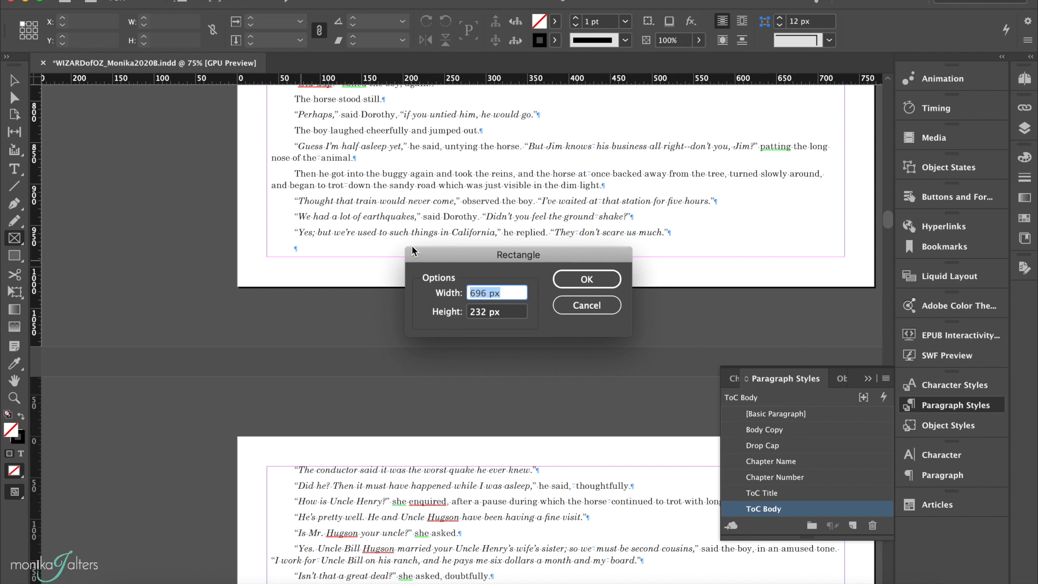
type("285")
double_click(477, 312)
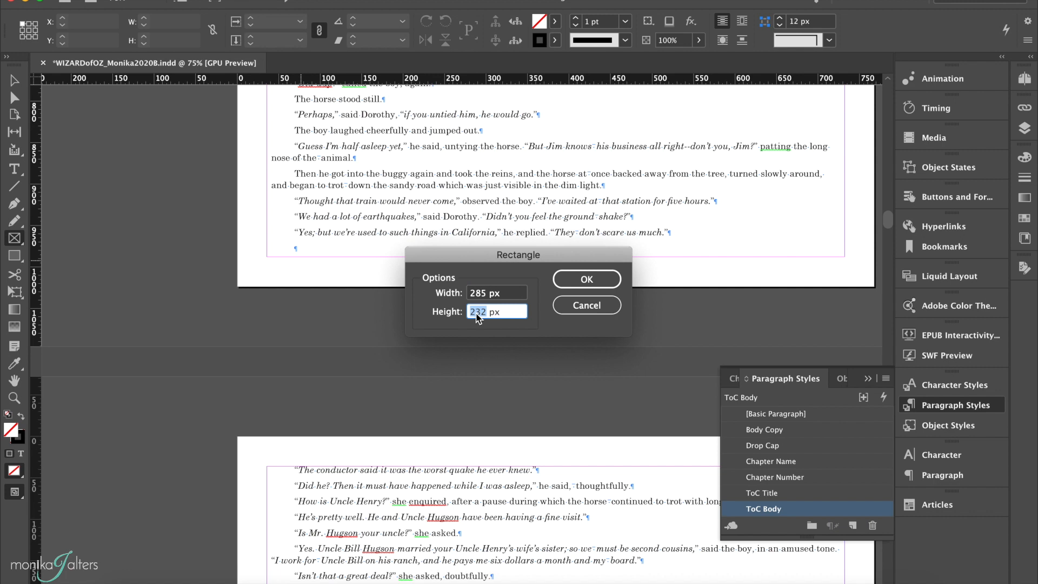
type("400")
left_click(597, 276)
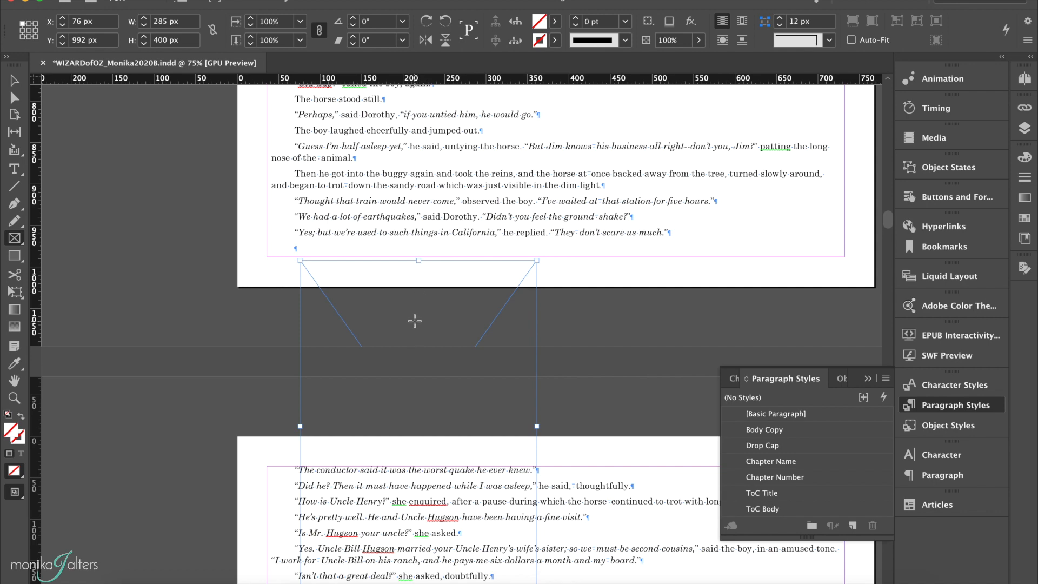
Place the image Ch1_Dorothy.jpg from the Images folder into the new frame.
scroll(414, 323, "down", 5)
scroll(414, 323, "up", 2)
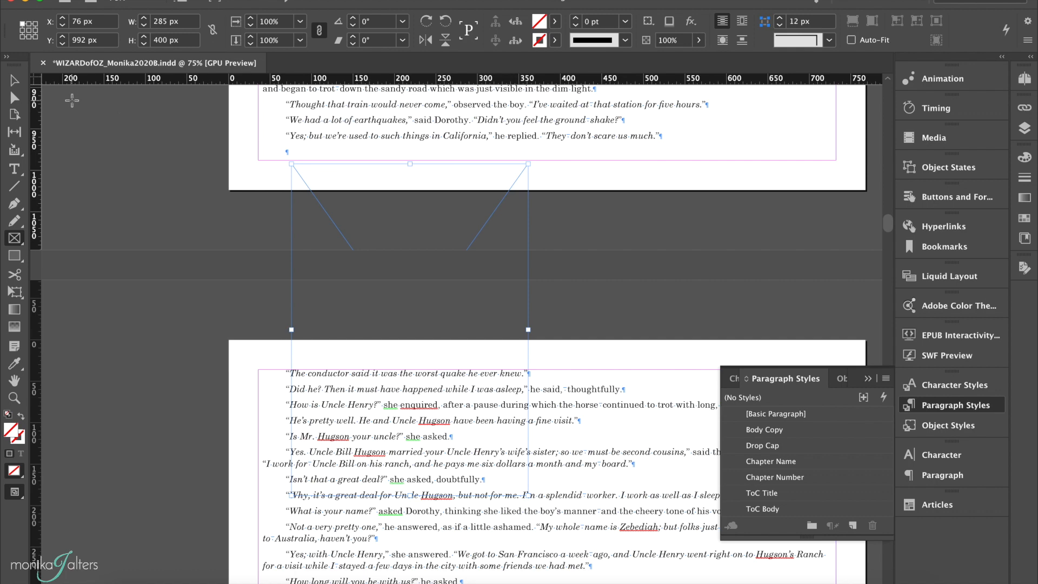
left_click(14, 80)
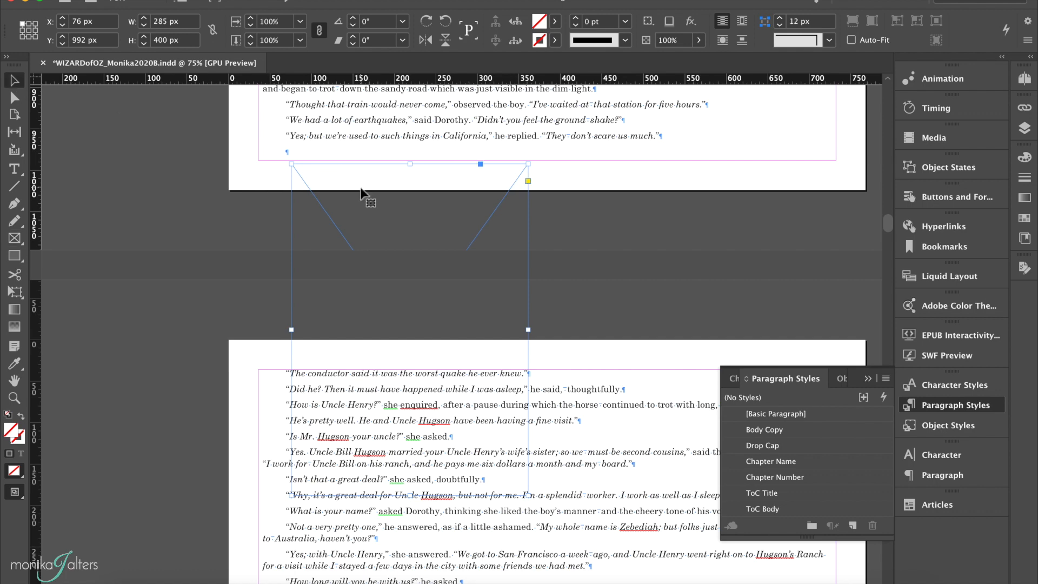
key("super+d")
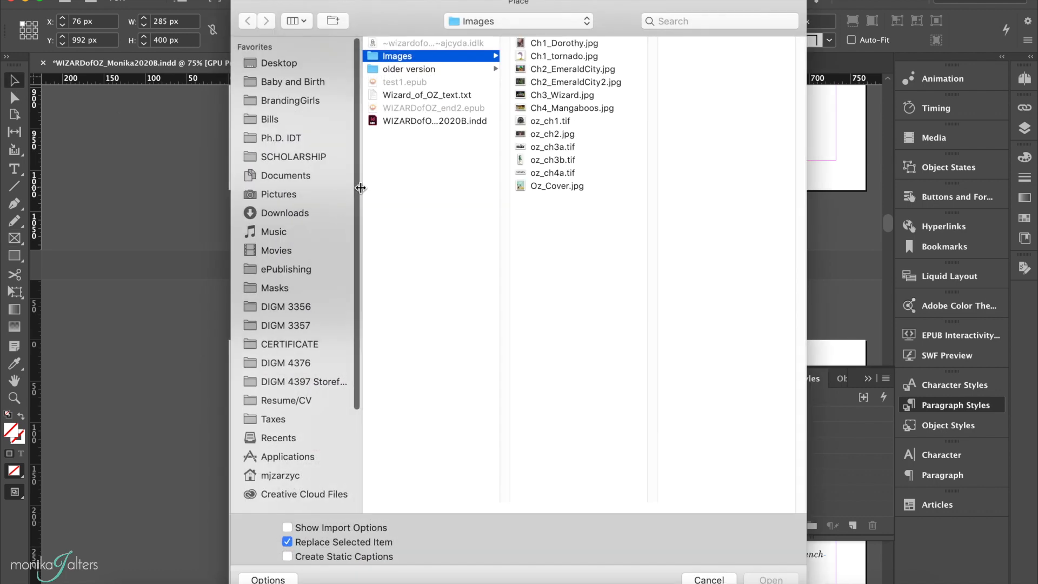
left_click(555, 42)
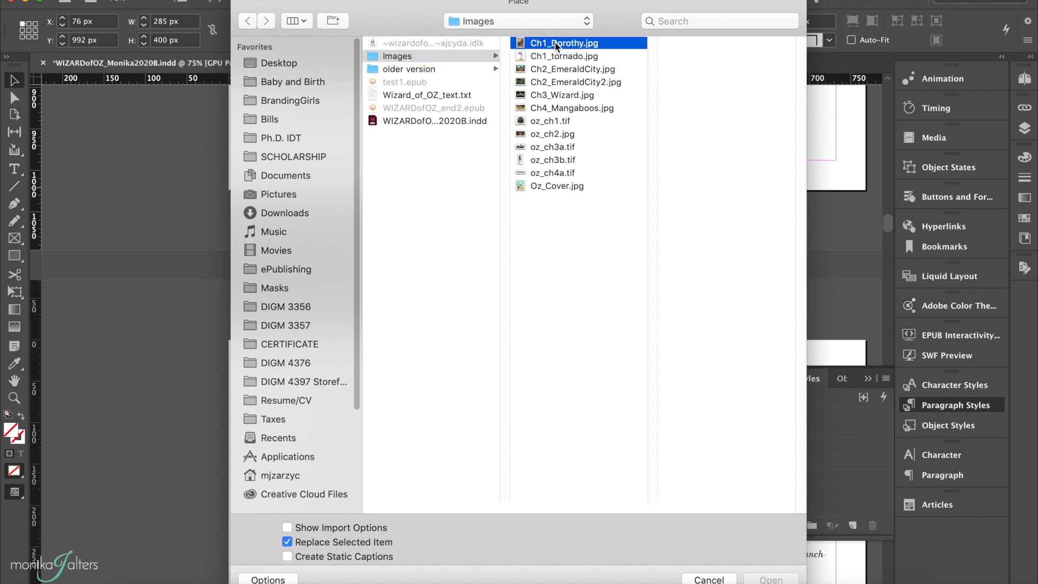
scroll(495, 80, "left", 1)
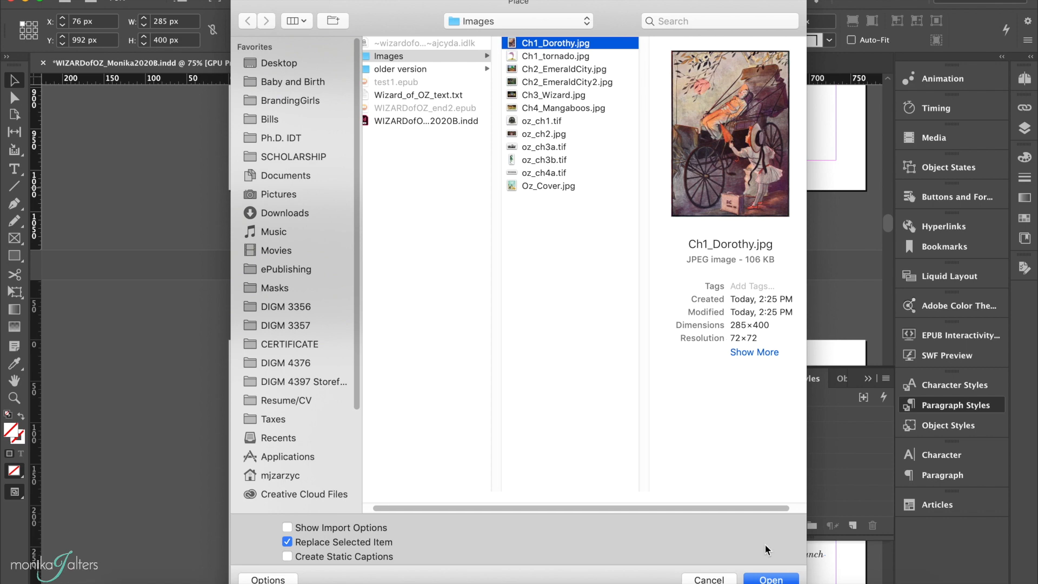
key("Return")
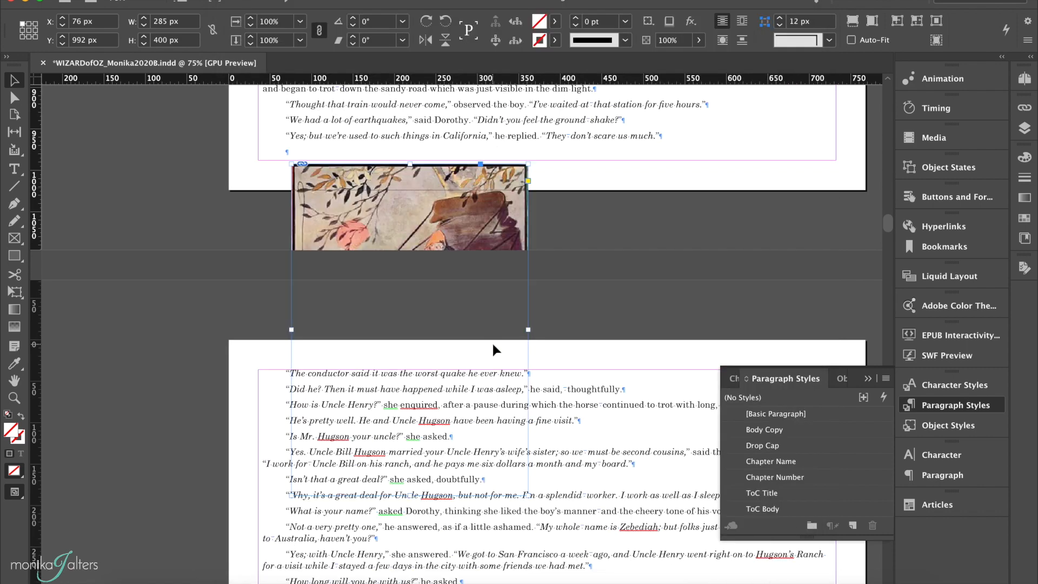
Delete the empty paragraph above the image frame so the next page's text moves up.
scroll(495, 310, "up", 2)
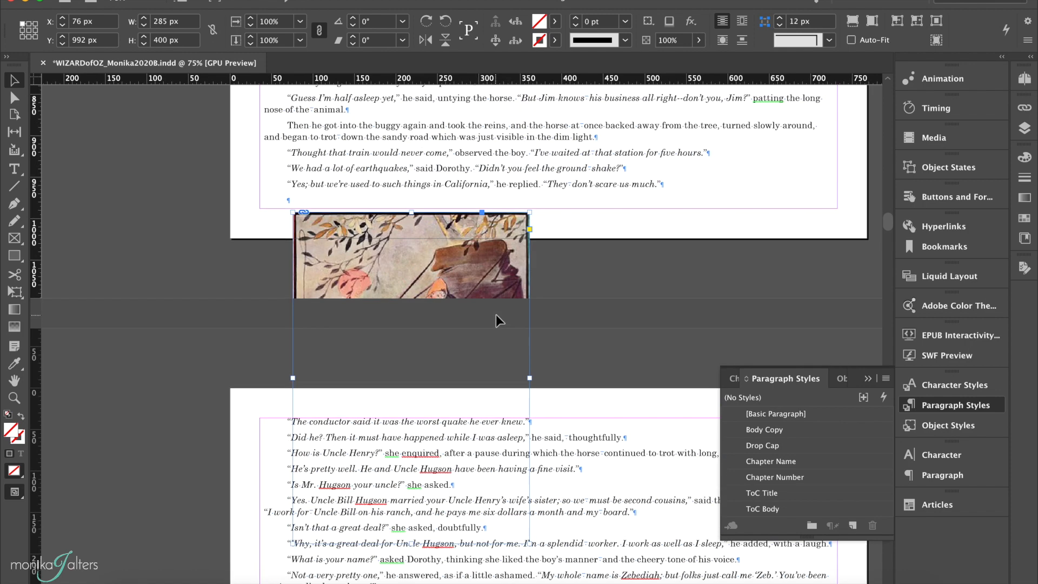
double_click(294, 202)
left_click_drag(285, 202, 295, 201)
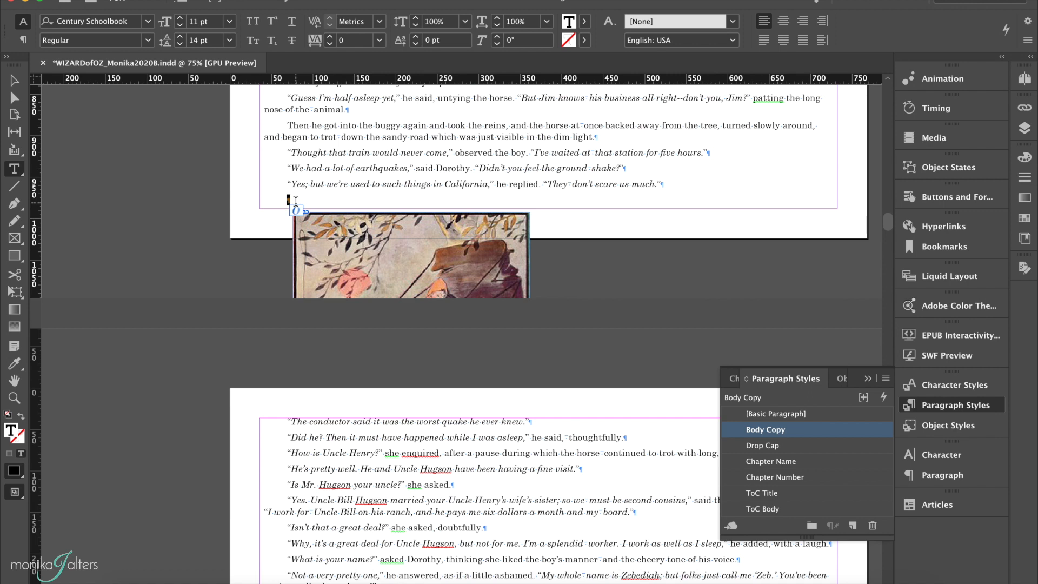
key("BackSpace")
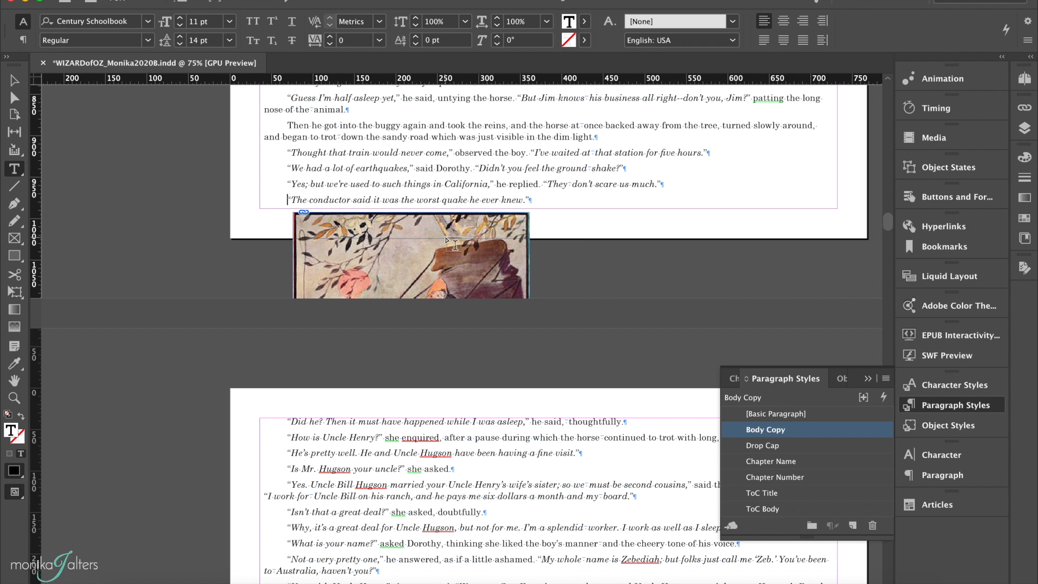
Anchor the Dorothy image frame into the story text near the end of the page.
left_click(16, 83)
left_click(367, 246)
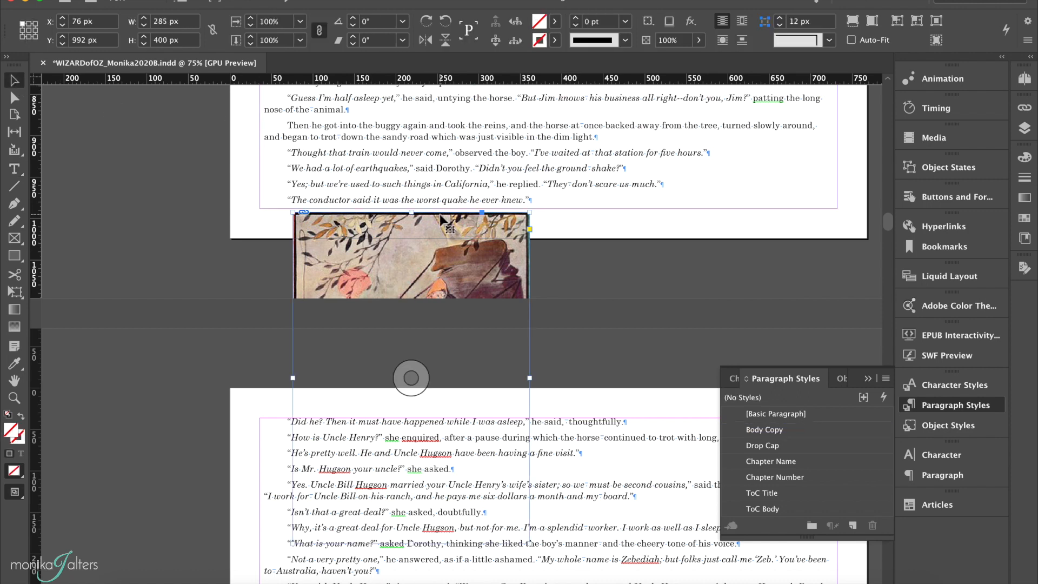
key("super+equal")
key("super+equal")
scroll(457, 215, "up", 6)
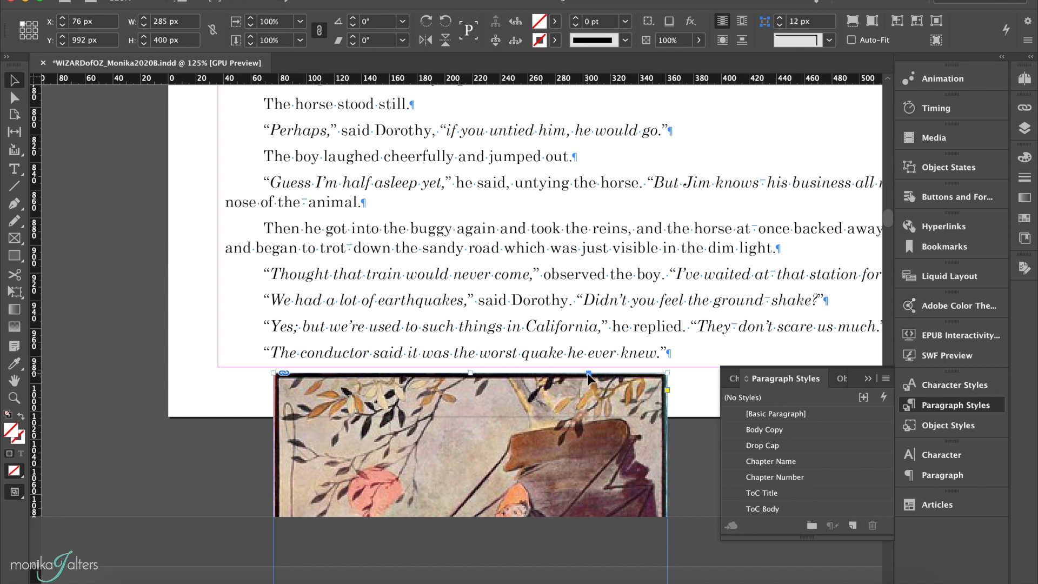
left_click(867, 378)
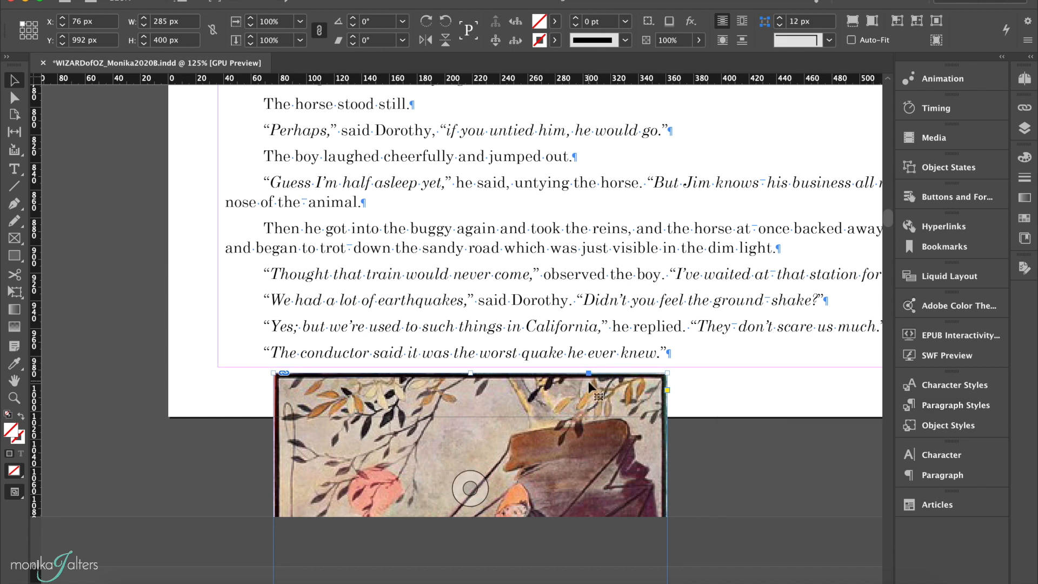
mouse_move(589, 373)
left_mouse_down()
mouse_move(673, 314)
mouse_move(819, 298)
left_mouse_up()
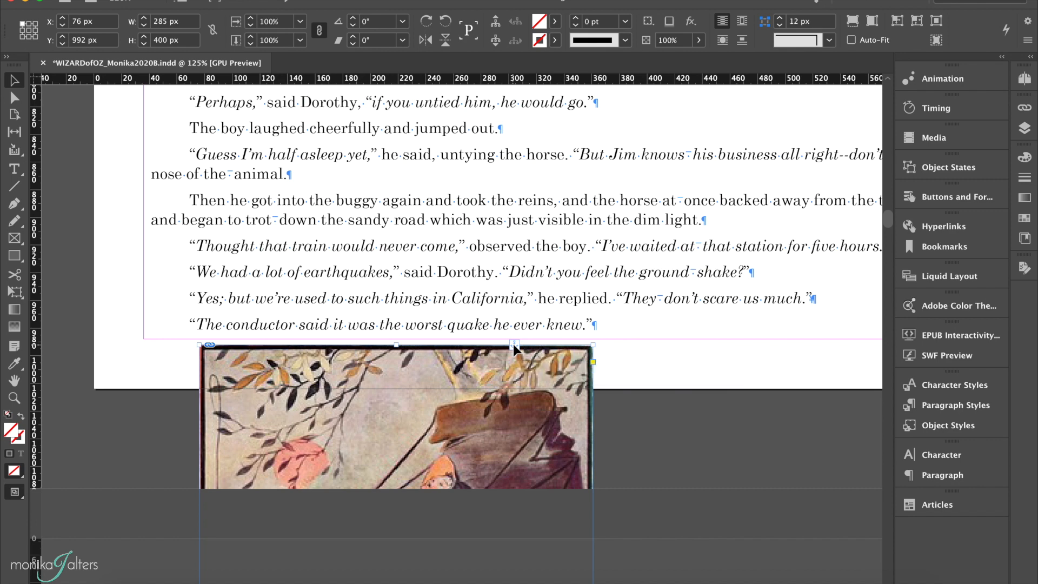
Delete the empty paragraph at the end of the chapter's text.
key("super+minus")
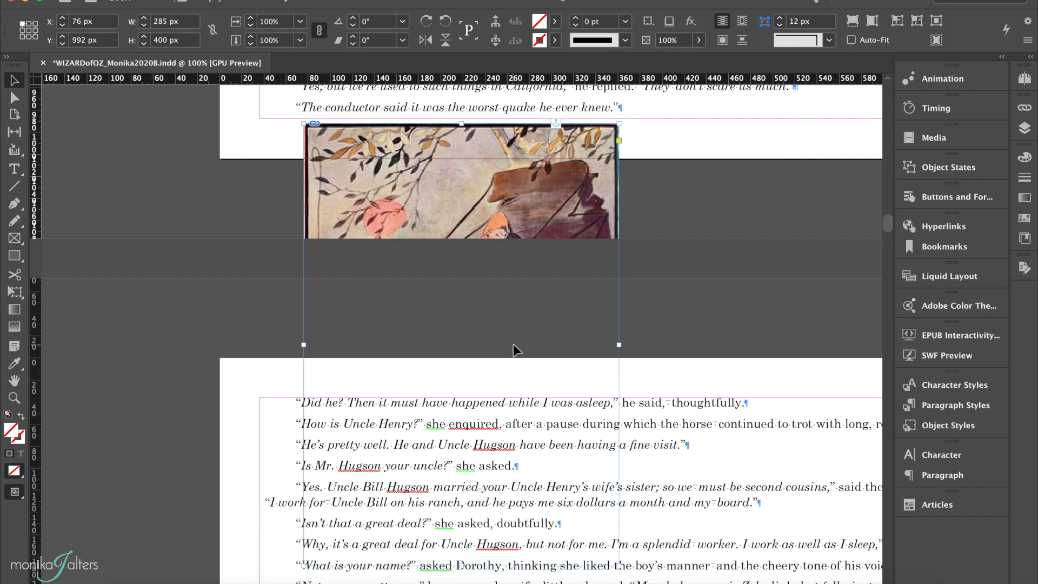
scroll(514, 345, "down", 1)
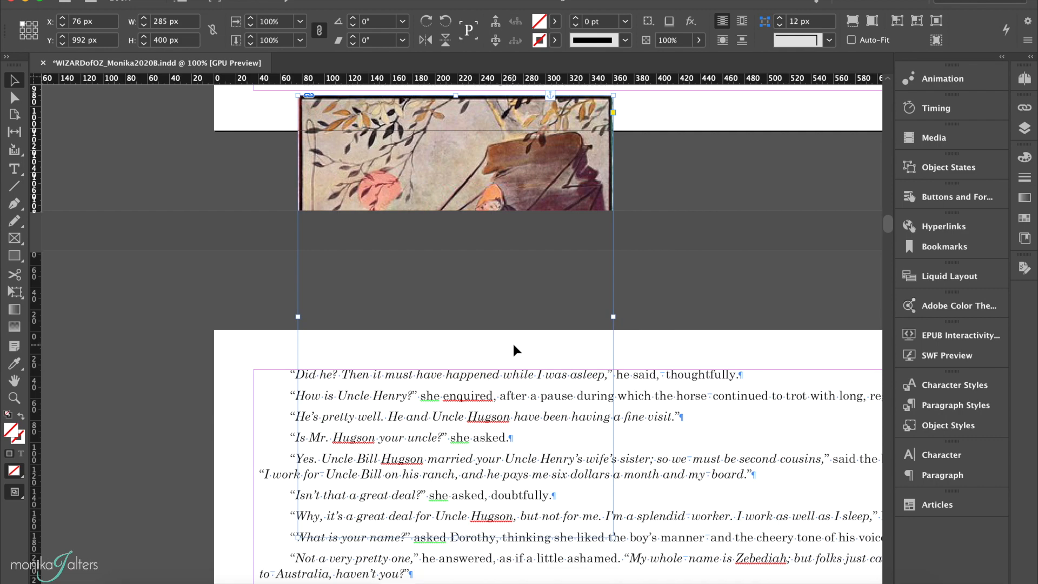
key("super+minus")
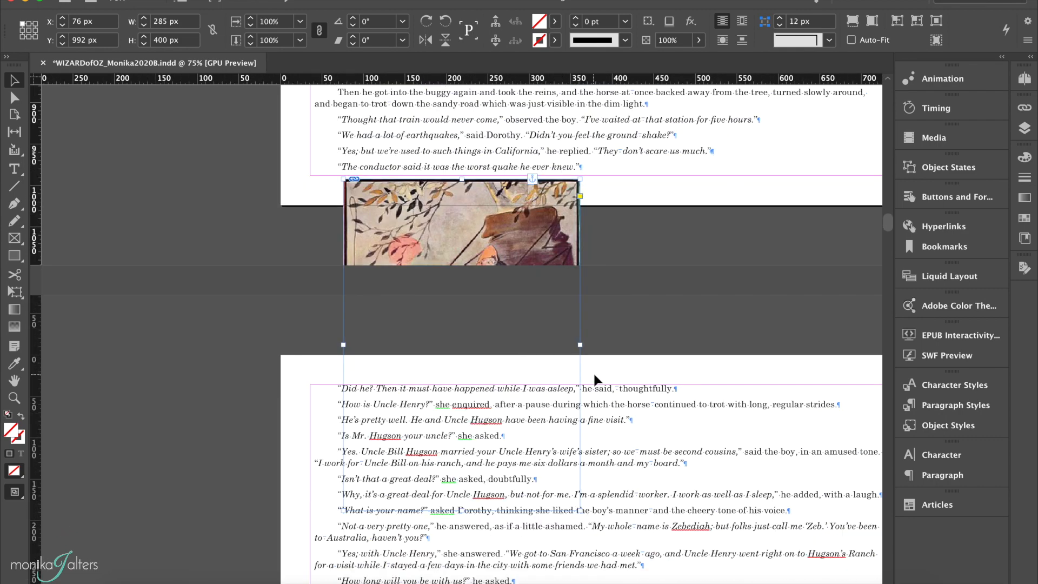
scroll(593, 372, "down", 6)
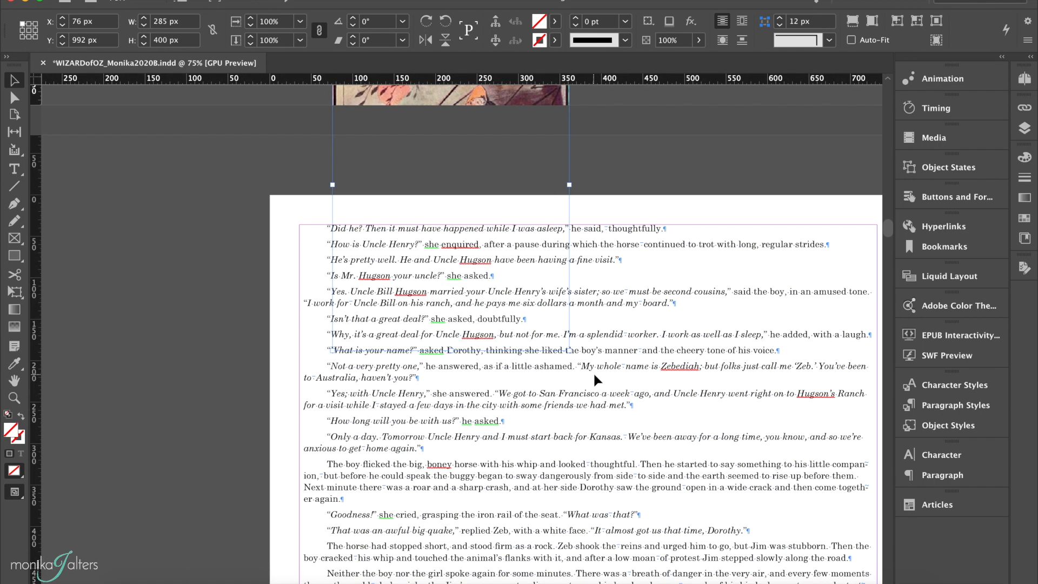
scroll(593, 371, "down", 14)
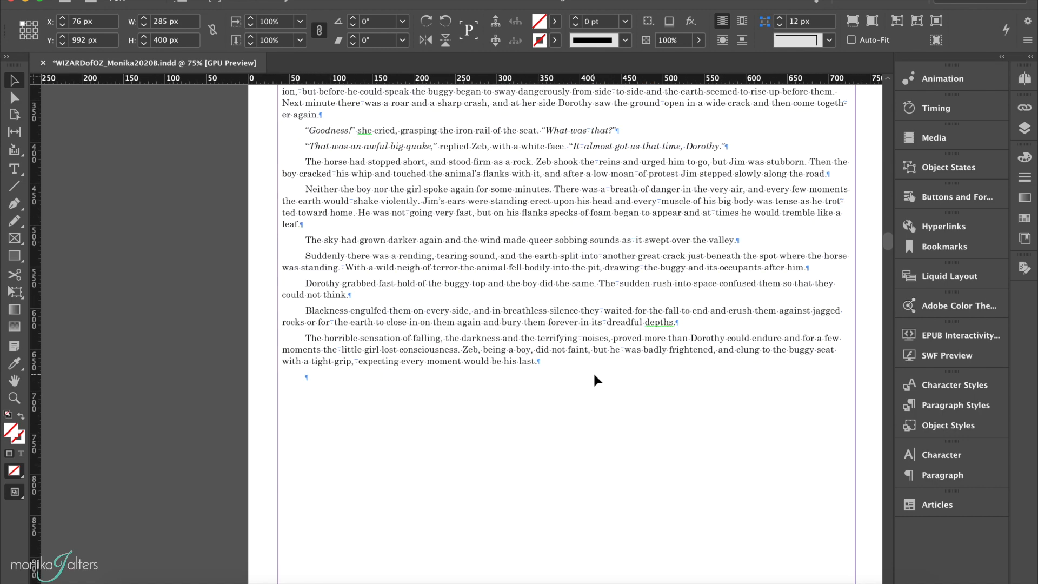
double_click(335, 373)
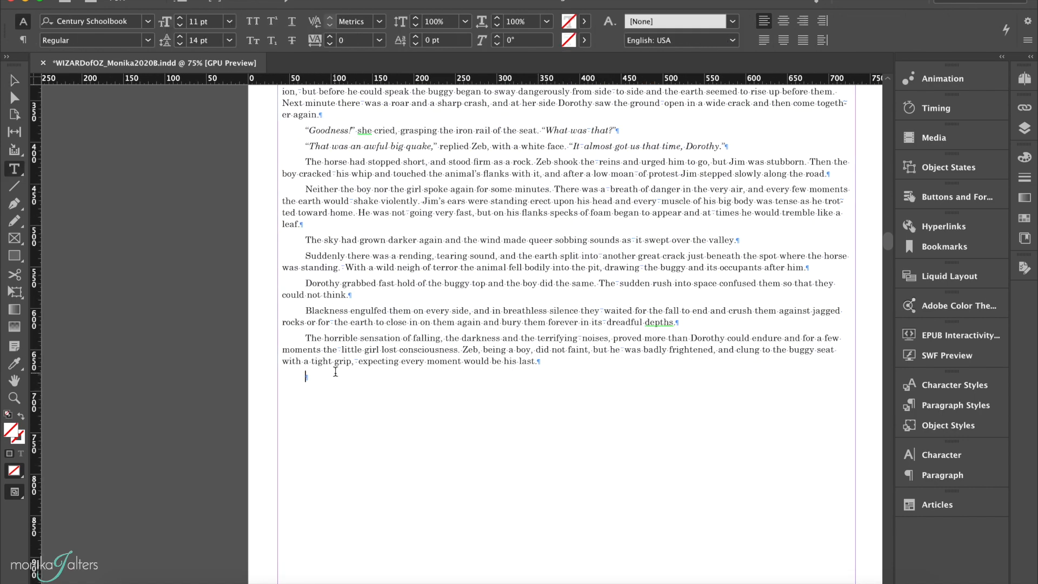
left_click_drag(302, 376, 324, 375)
key("BackSpace")
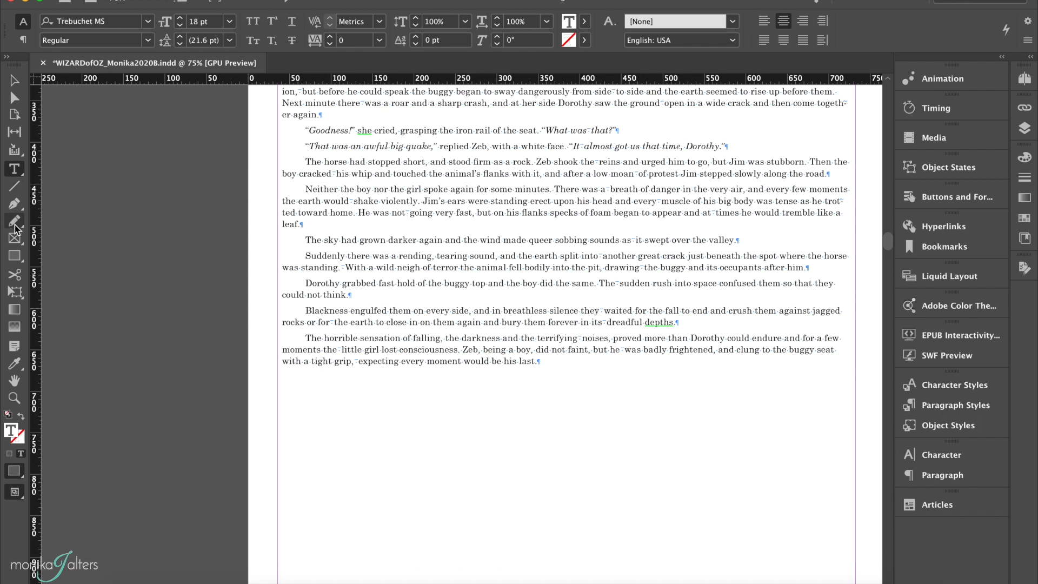
Create a 300 × 300 px rectangle frame below the chapter's final paragraph.
left_click(15, 238)
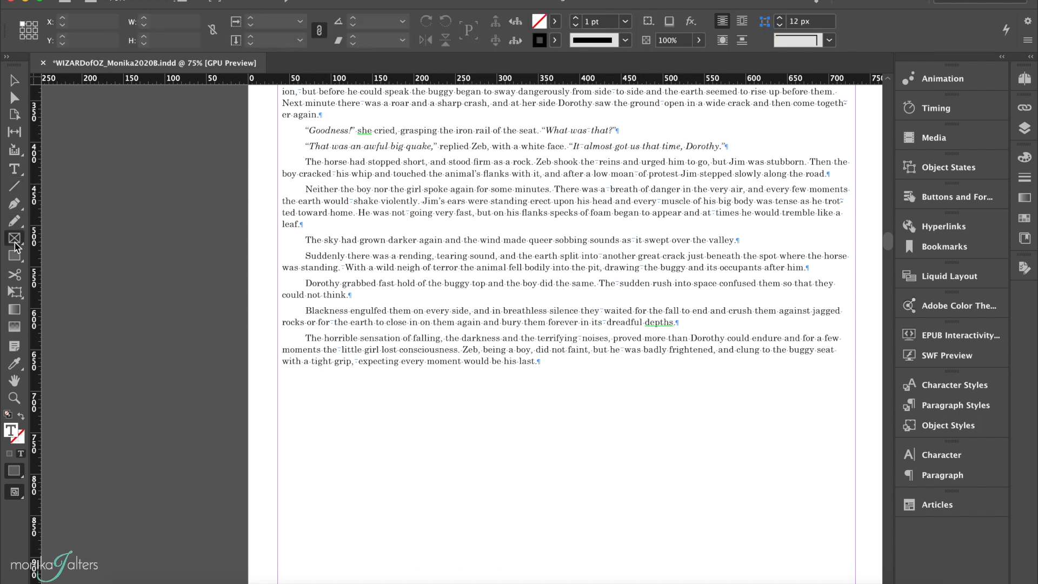
left_click(359, 408)
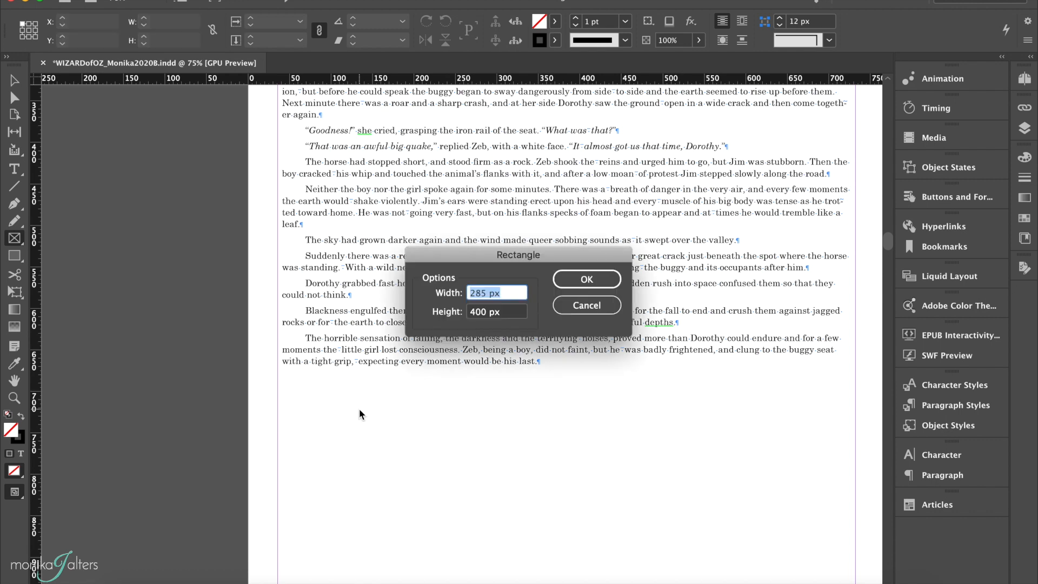
type("300")
double_click(485, 309)
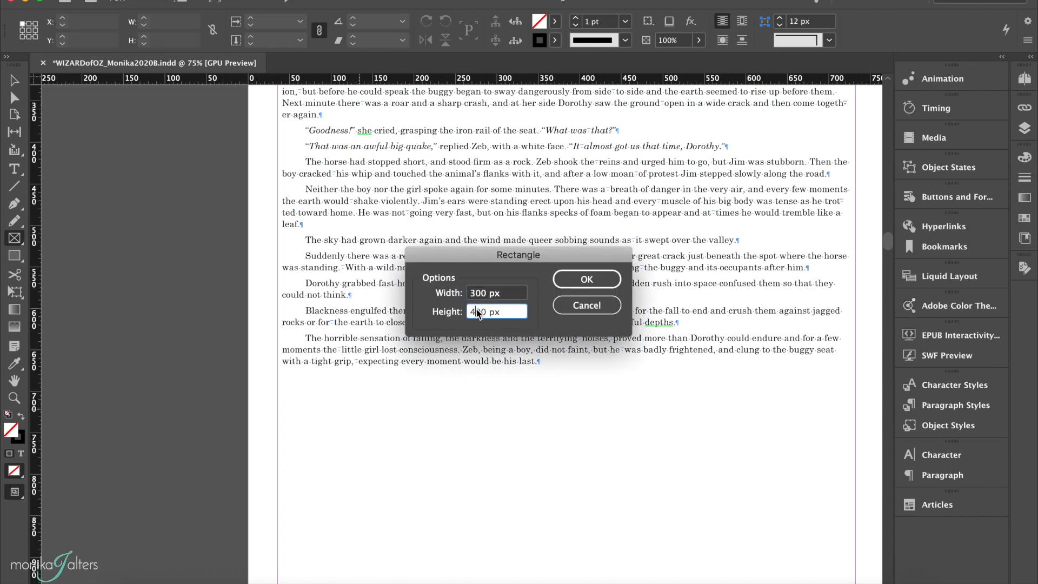
type("300")
left_click(581, 278)
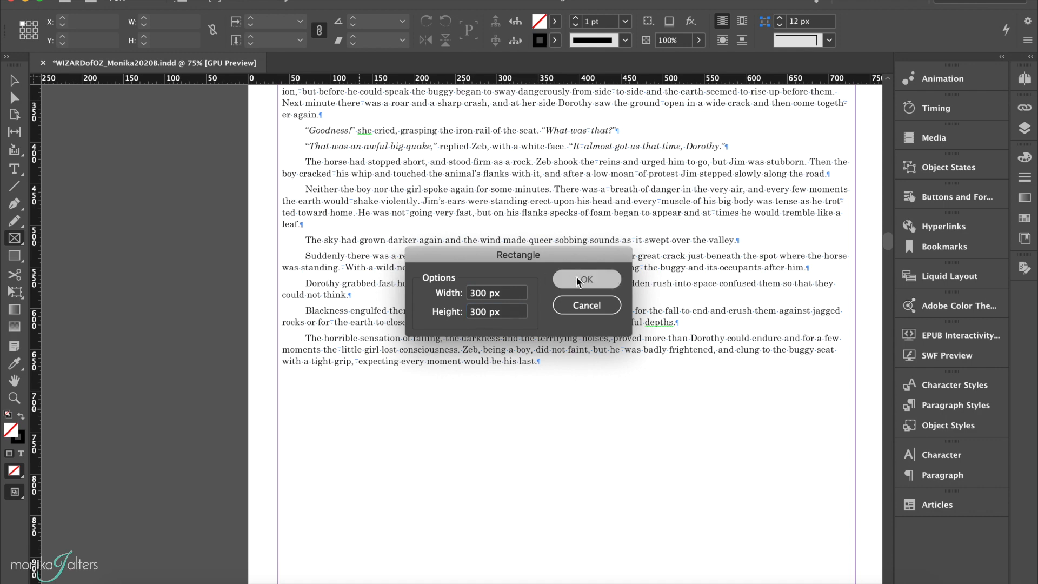
Move the frame up under the last paragraph and place Ch1_tornado.jpg from the Images folder into it.
scroll(573, 281, "down", 5)
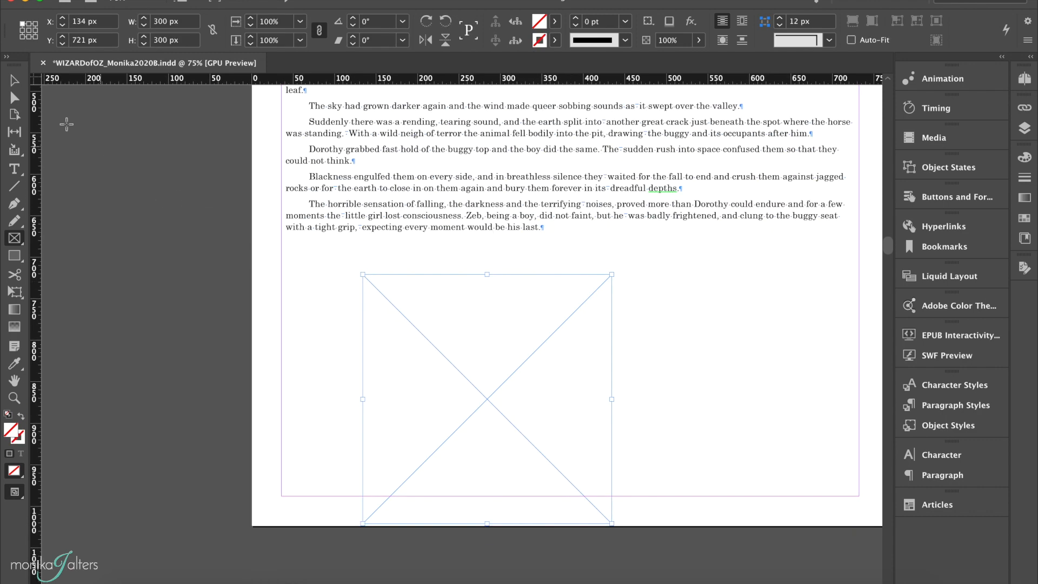
left_click(15, 80)
left_click_drag(416, 358, 417, 327)
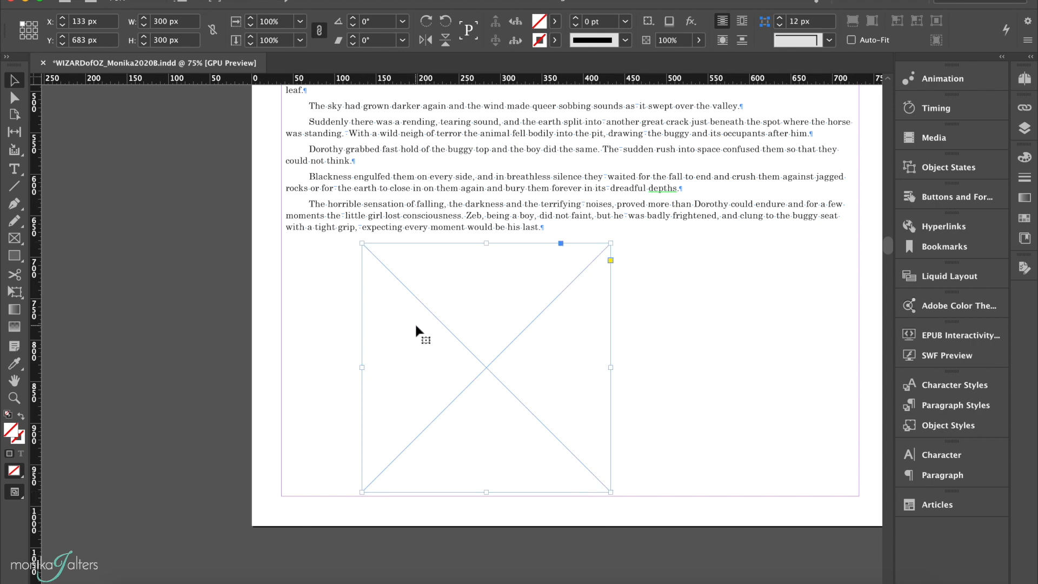
key("super+d")
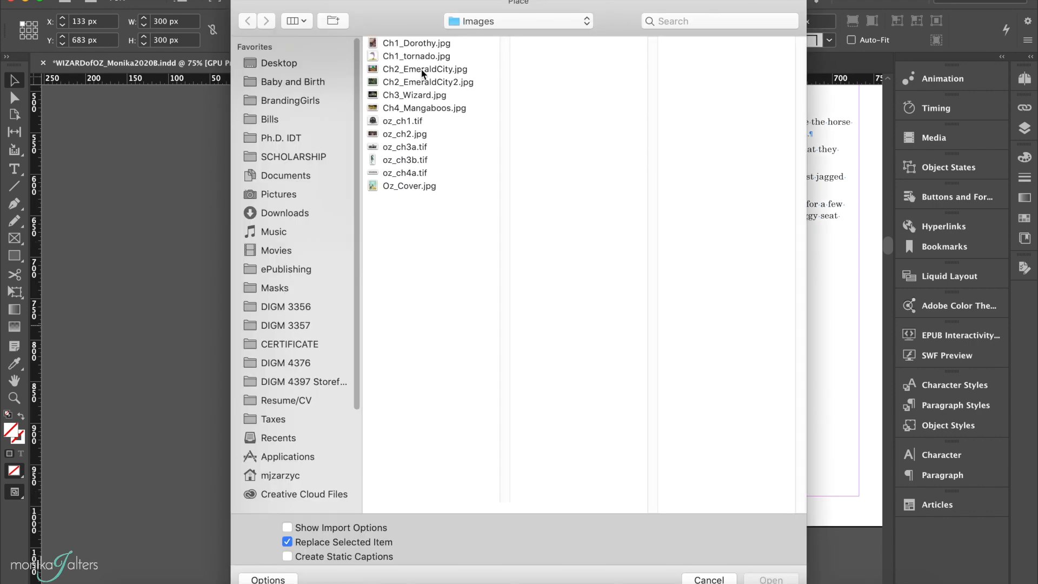
left_click(421, 57)
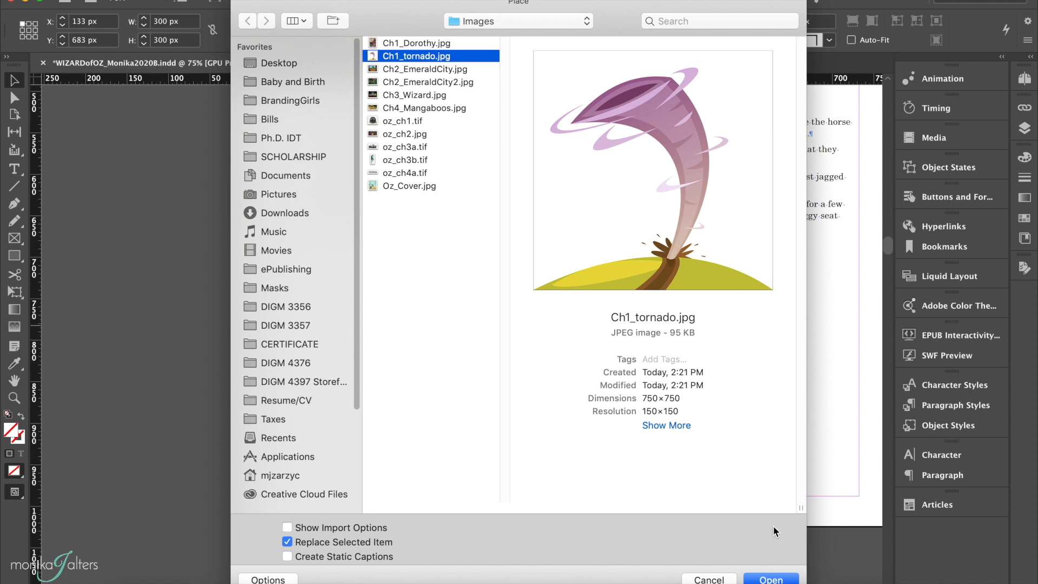
left_click(771, 578)
Enlarge the tornado frame to about 311 × 308 px, anchor it at the end of the final paragraph, and save.
left_click_drag(358, 368, 353, 368)
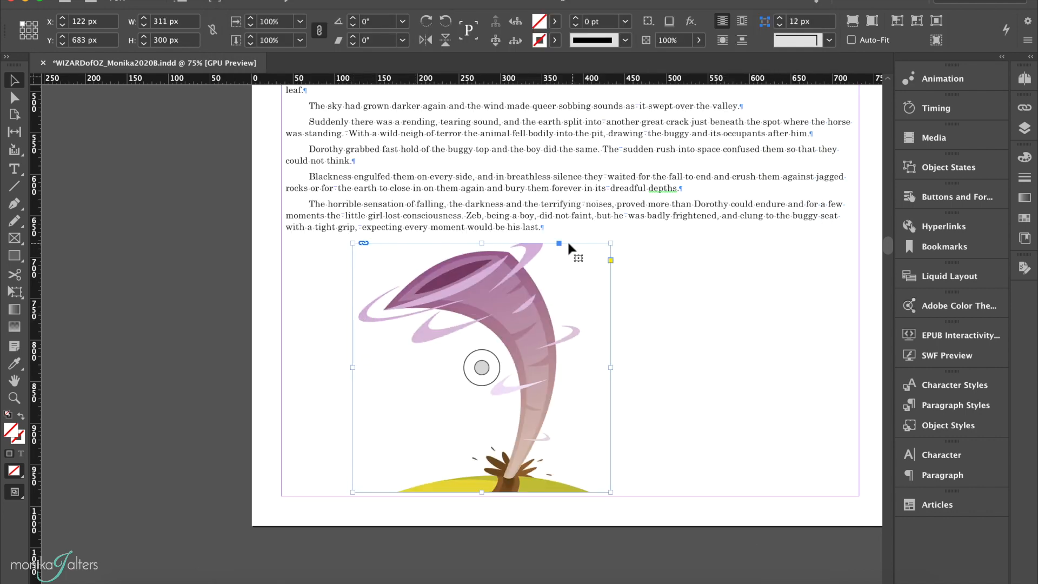
left_click_drag(481, 243, 482, 236)
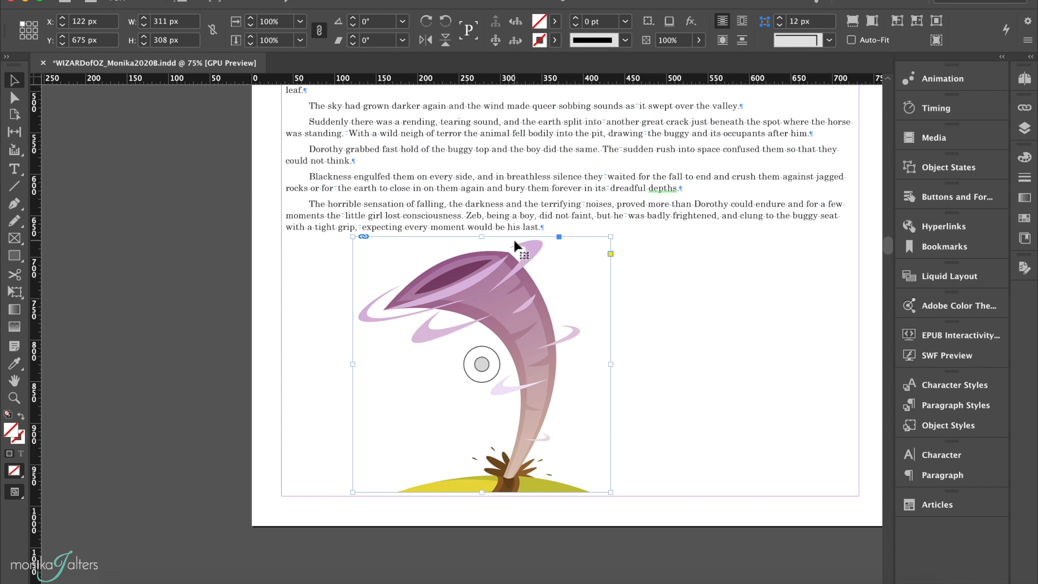
left_click_drag(559, 235, 547, 225)
left_click_drag(547, 225, 546, 225)
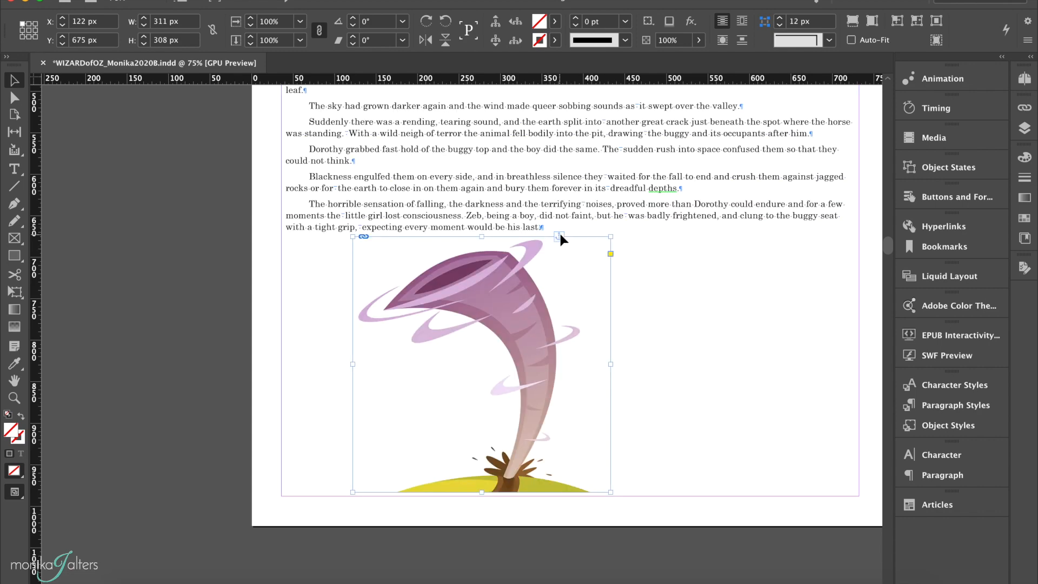
key("super+s")
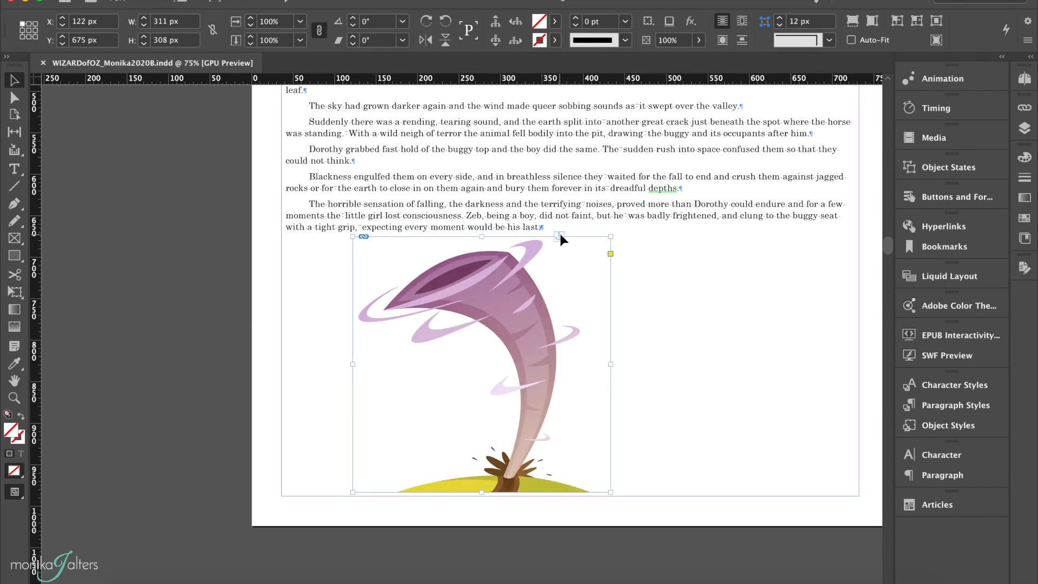
Delete the placeholder paragraph "[Illustration: HORSE, BUGGY AND ALL FELL SLOWLY.]" in Chapter 2.
scroll(549, 282, "down", 10)
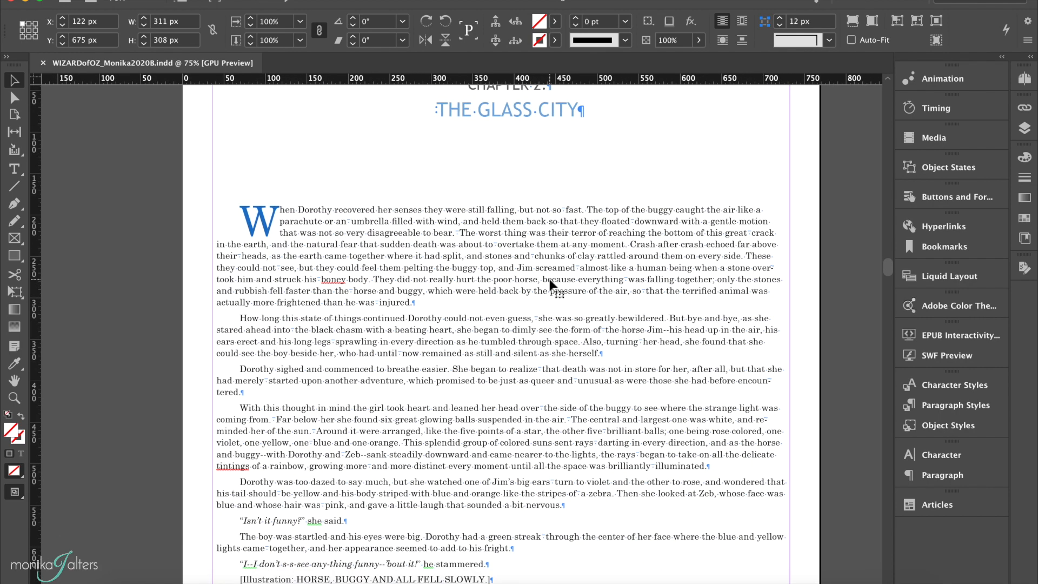
scroll(549, 282, "down", 5)
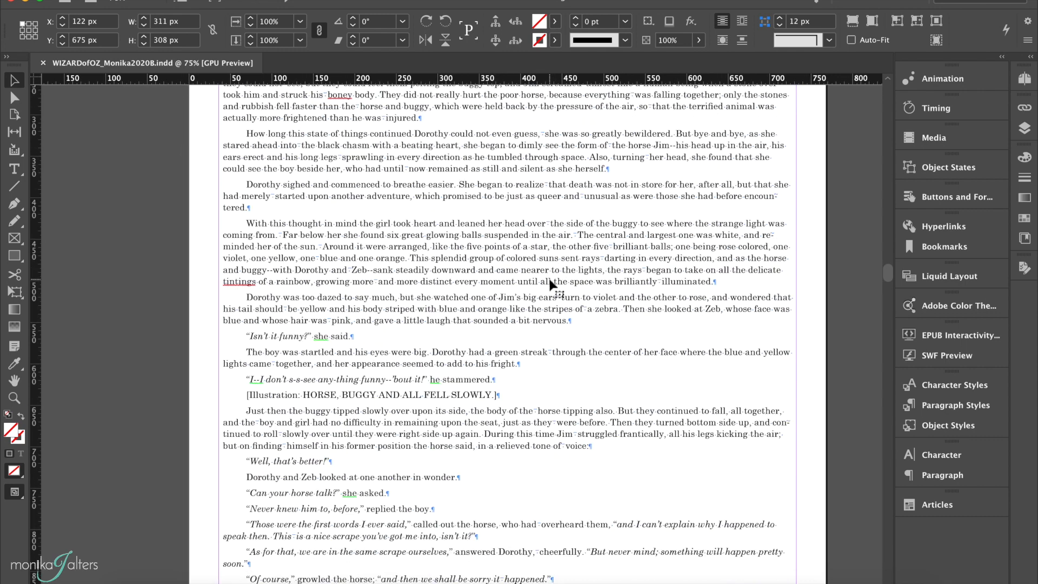
left_click(373, 399)
scroll(369, 391, "down", 1)
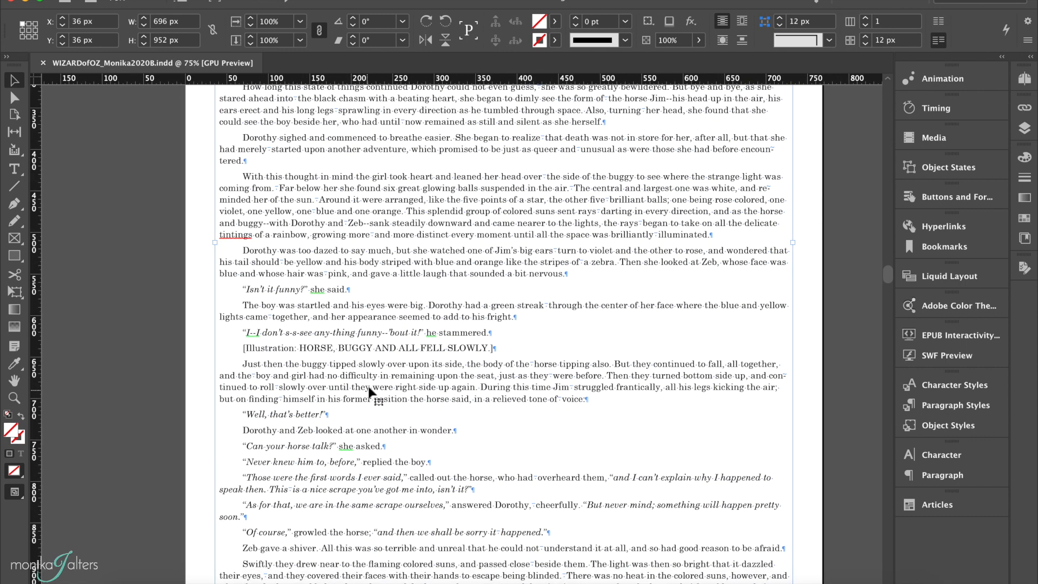
triple_click(425, 347)
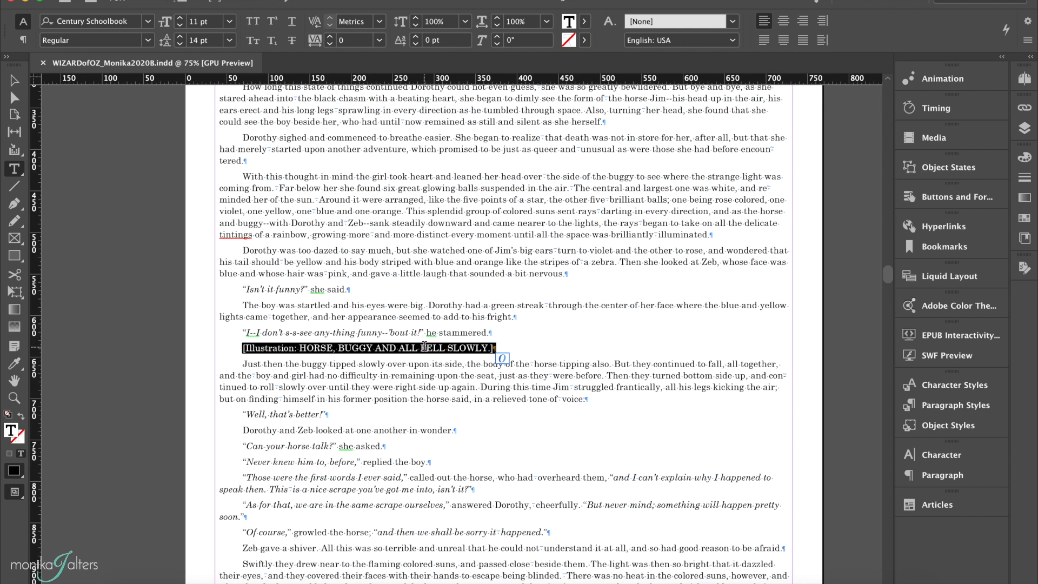
key("BackSpace")
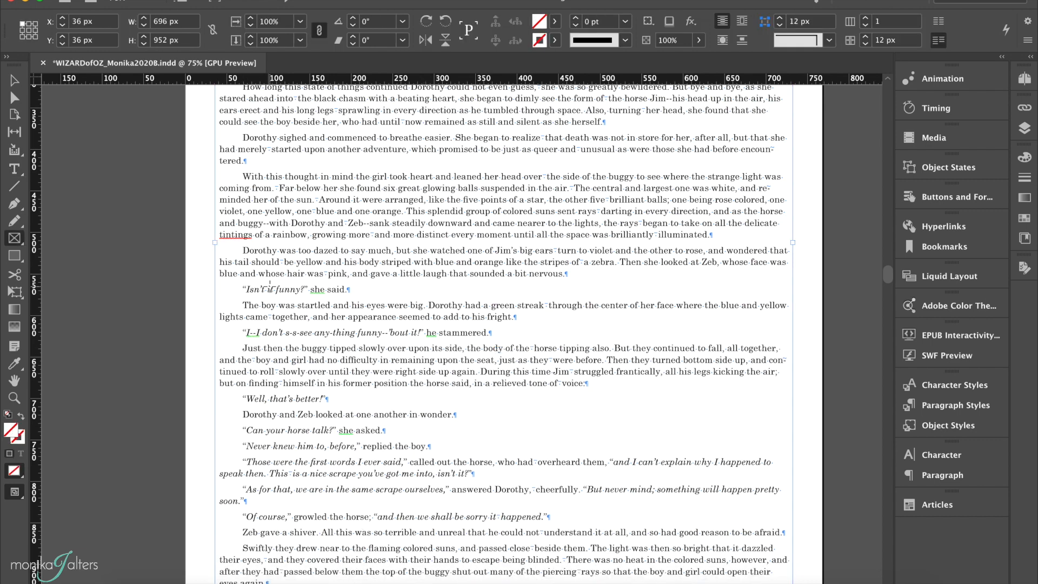
Create a 400 × 300 px rectangle frame where the removed placeholder was.
key("t")
key("f")
left_click(460, 247)
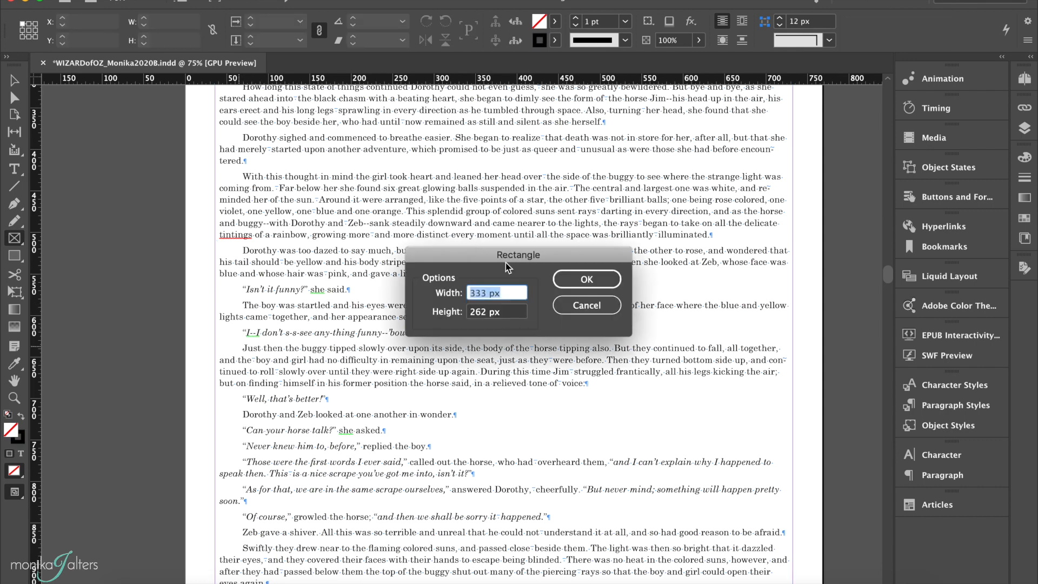
type("400")
key("Tab")
type("300")
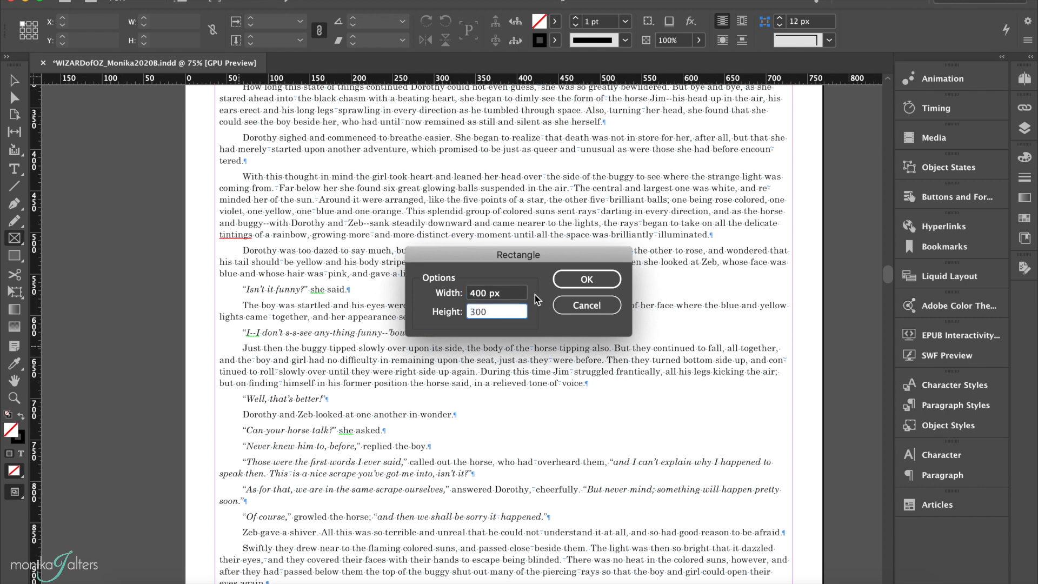
key("Tab")
left_click(560, 278)
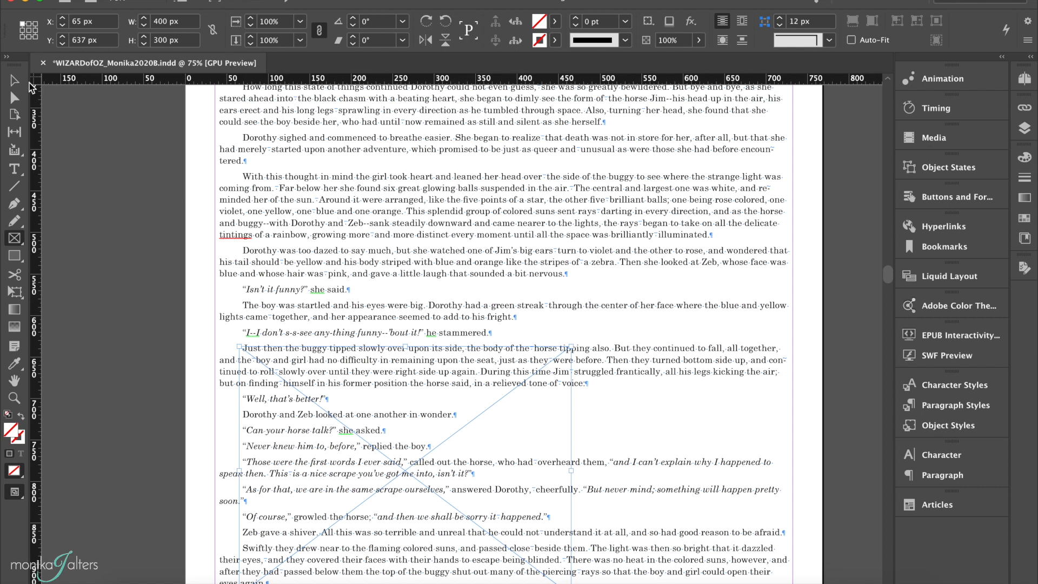
Place Ch2_EmeraldCity.jpg from the Images folder into the new frame.
left_click(14, 80)
key("super+d")
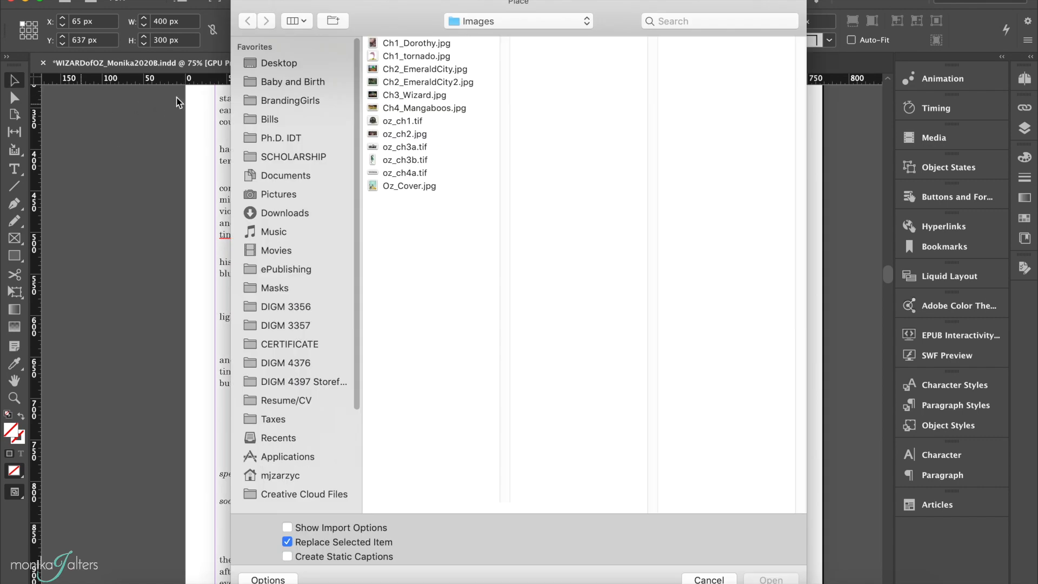
left_click(402, 74)
key("Return")
Anchor the Emerald City frame to the end of the "he stammered." paragraph.
scroll(490, 444, "down", 6)
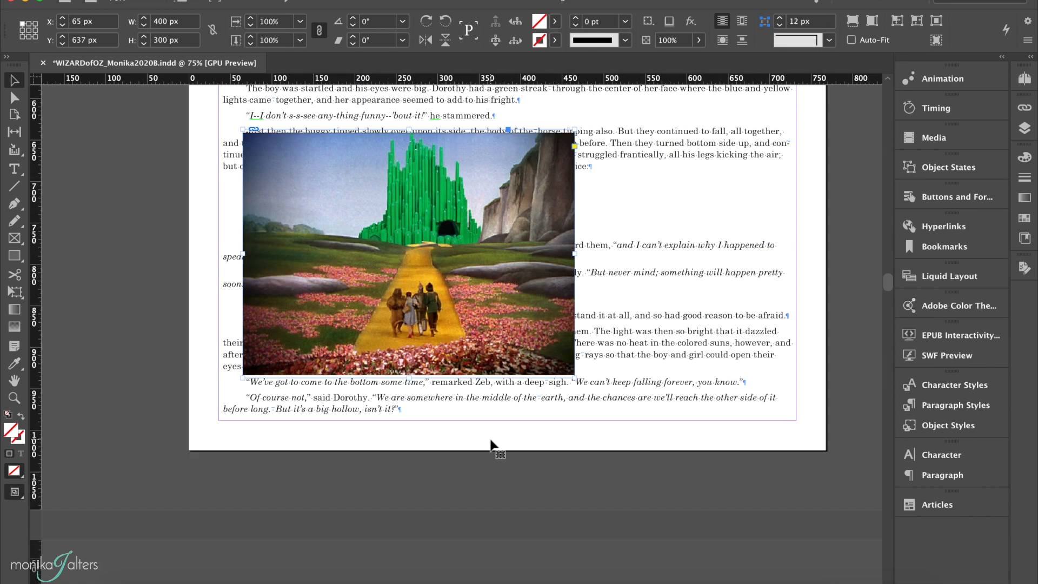
scroll(491, 437, "up", 2)
scroll(495, 248, "up", 1)
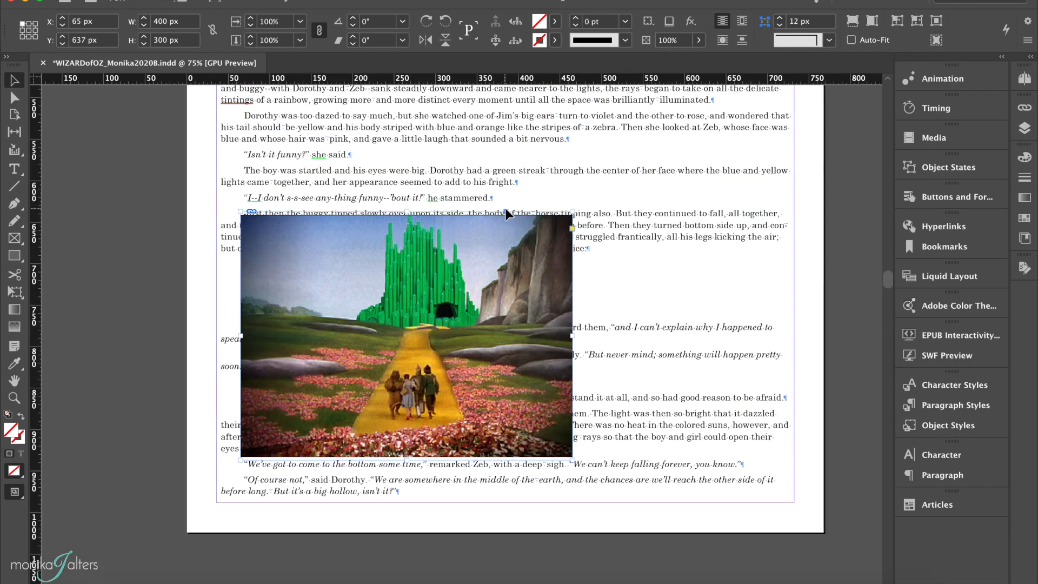
left_click_drag(504, 212, 501, 199)
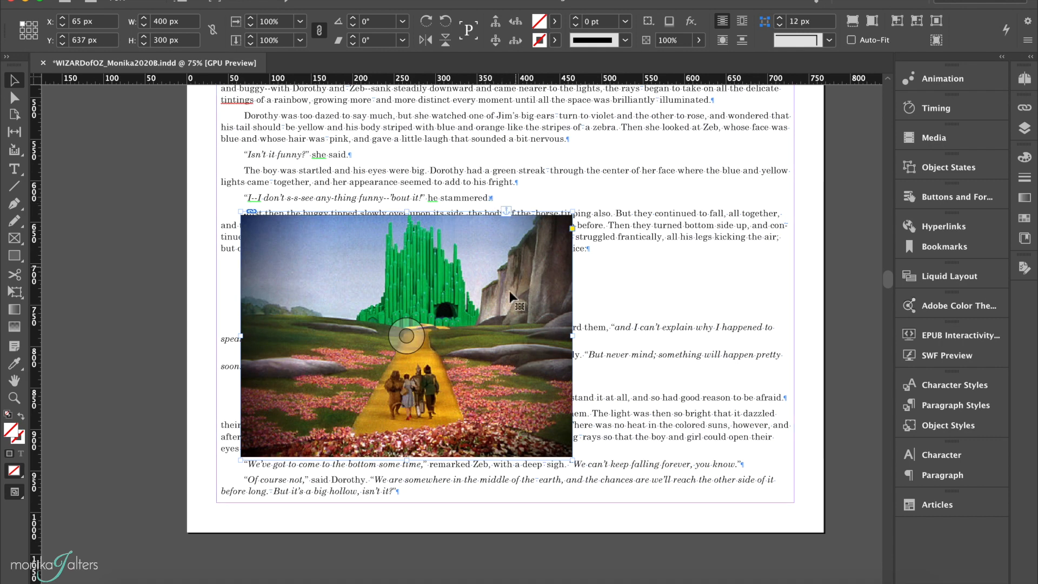
Move the anchored Emerald City frame onto the pasteboard to the left of the page.
scroll(457, 377, "left", 3)
scroll(456, 377, "down", 1)
left_click_drag(409, 245, 129, 237)
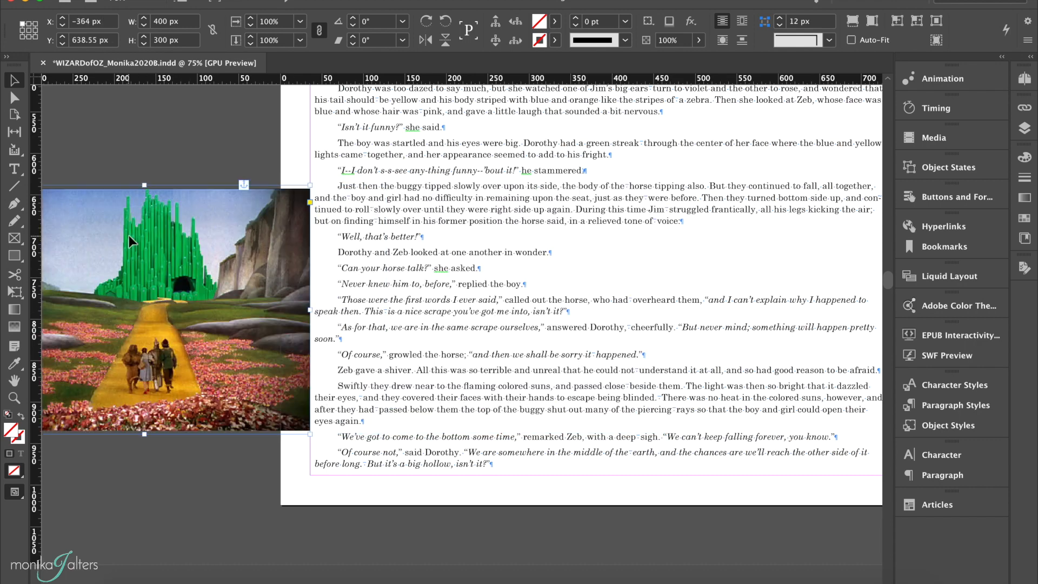
left_click_drag(288, 244, 277, 244)
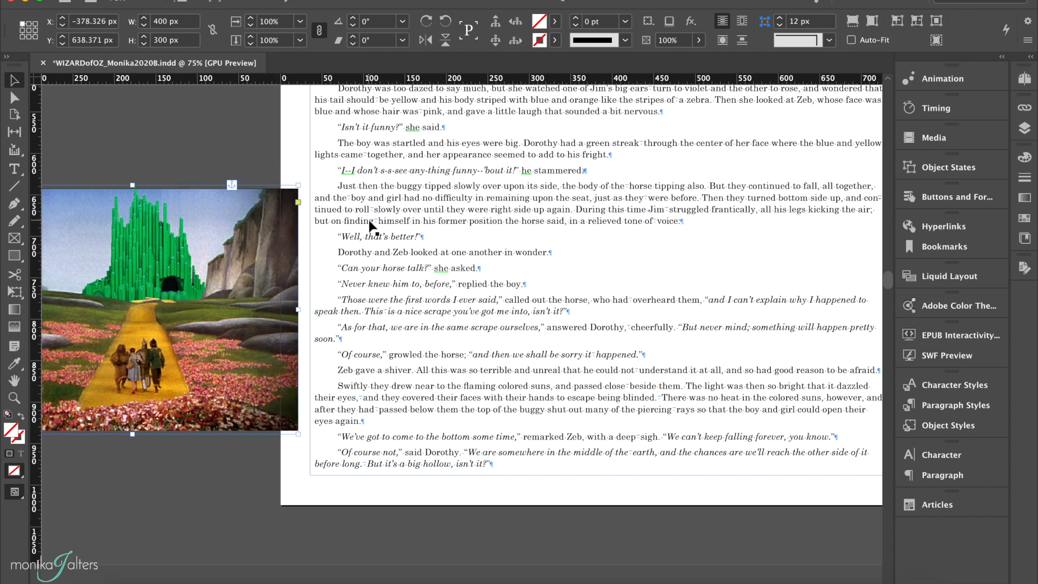
Create another 400 × 300 px rectangle frame next to the "COME ON, JIM! IT'S ALL RIGHT." placeholder.
scroll(369, 222, "down", 10)
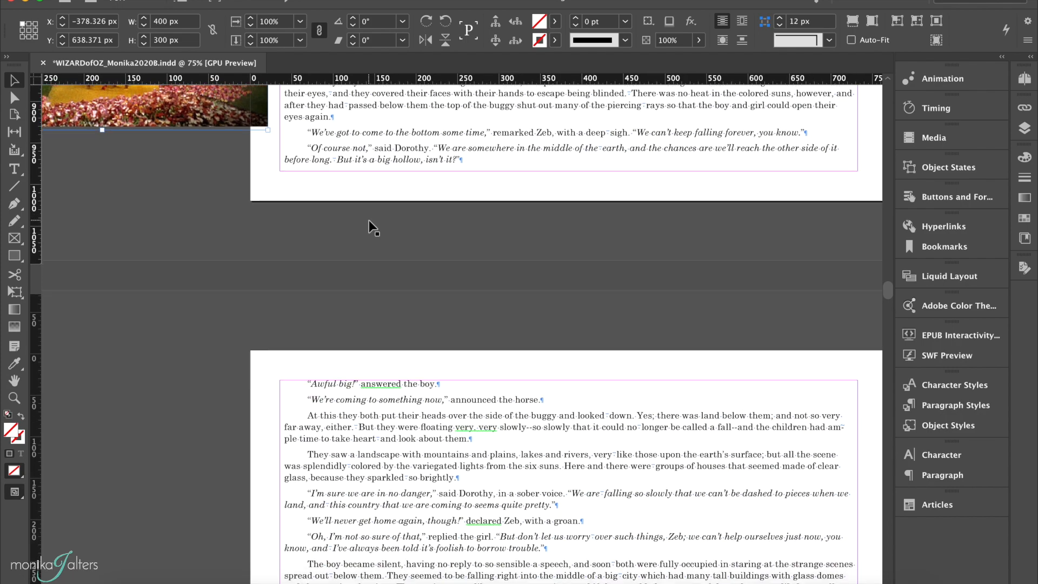
scroll(369, 220, "down", 6)
scroll(372, 226, "down", 20)
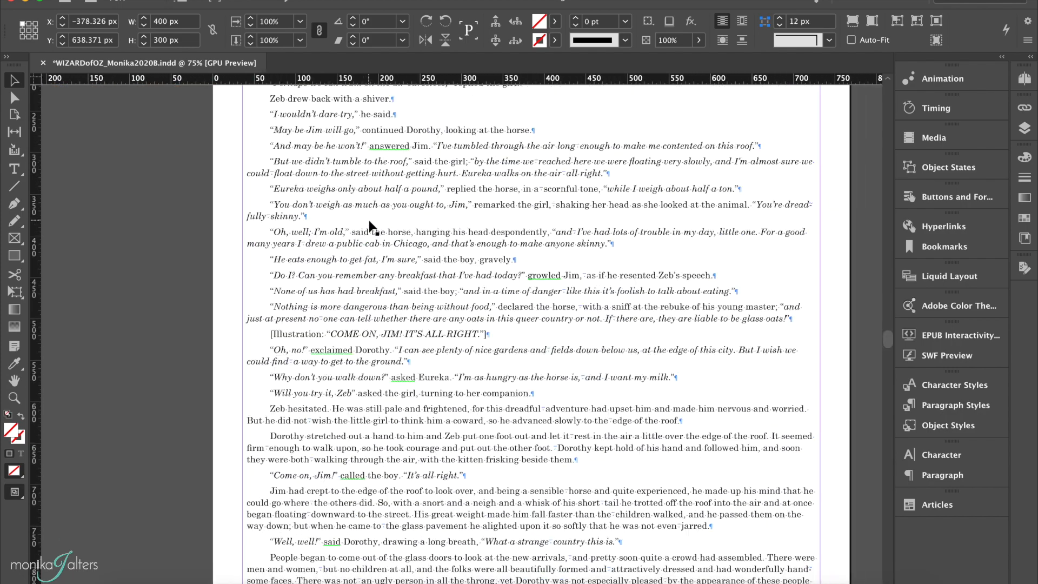
left_click(331, 337)
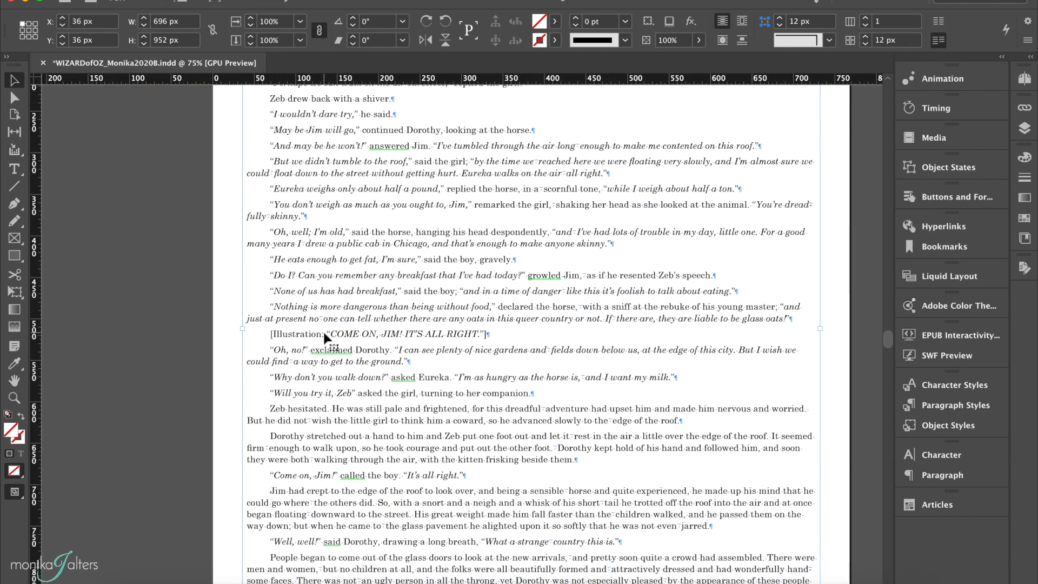
triple_click(324, 335)
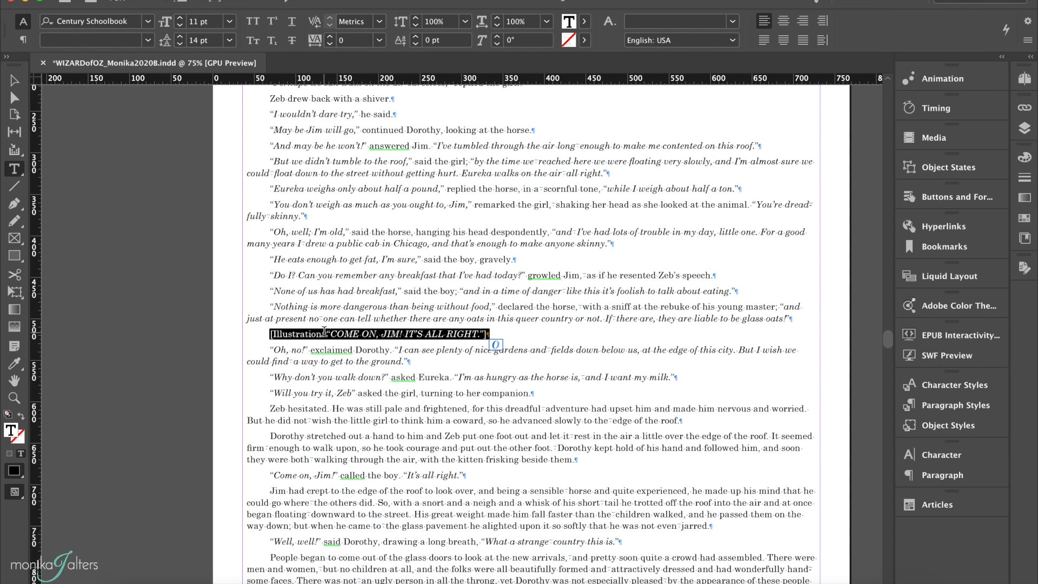
left_click(801, 319)
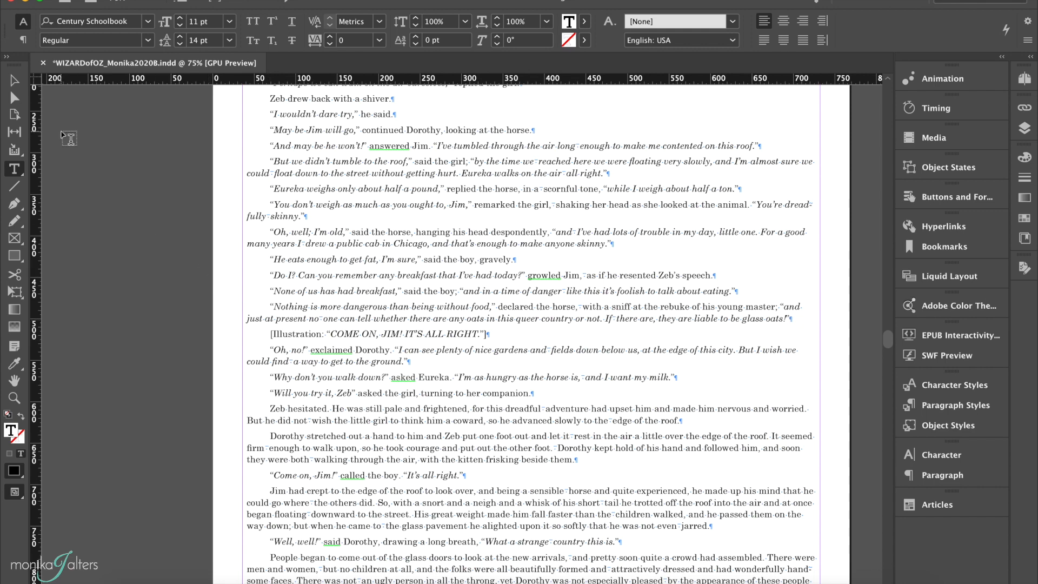
left_click(15, 238)
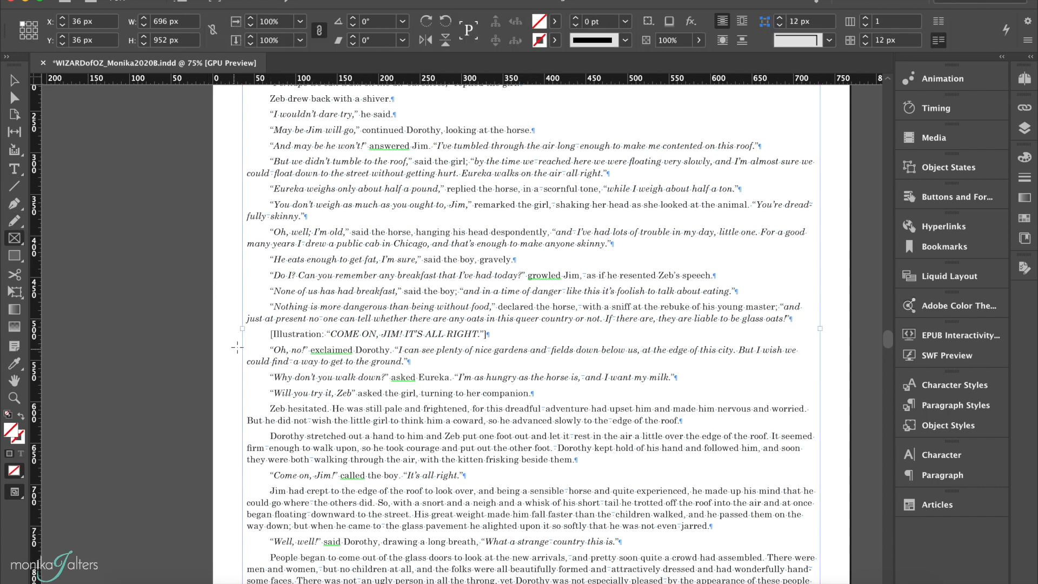
left_click(201, 336)
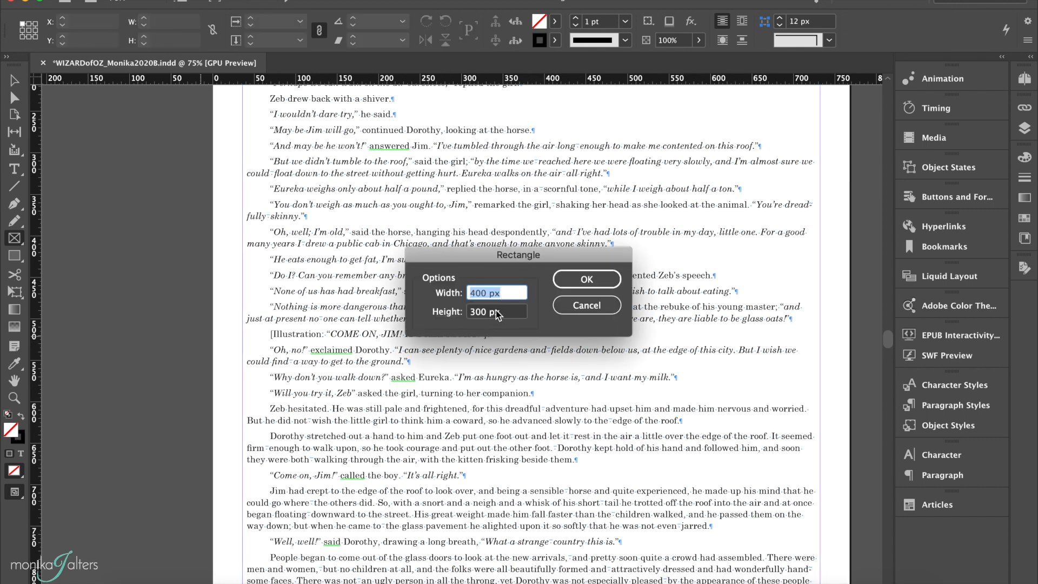
left_click(593, 275)
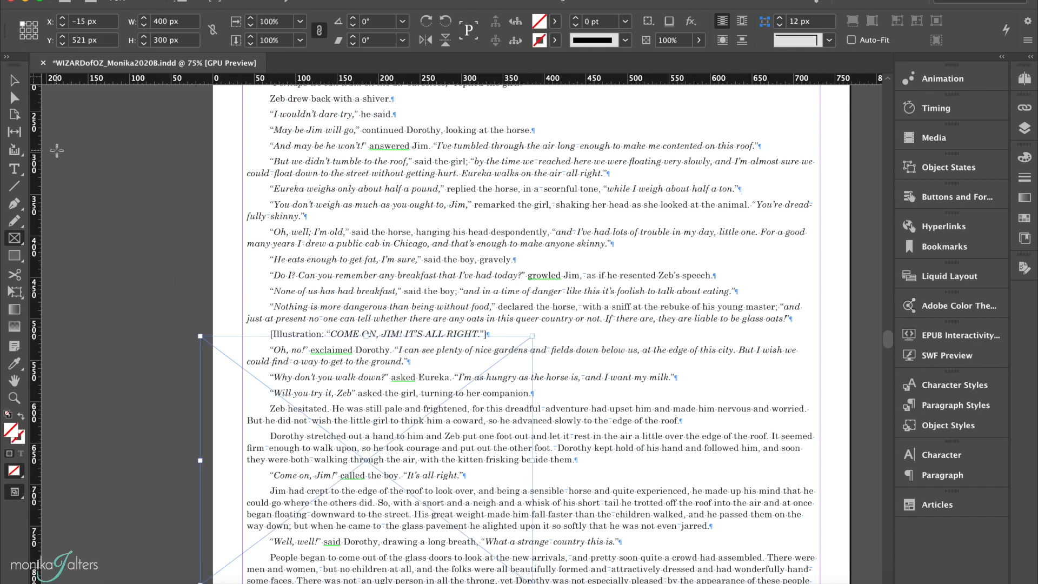
left_click(7, 83)
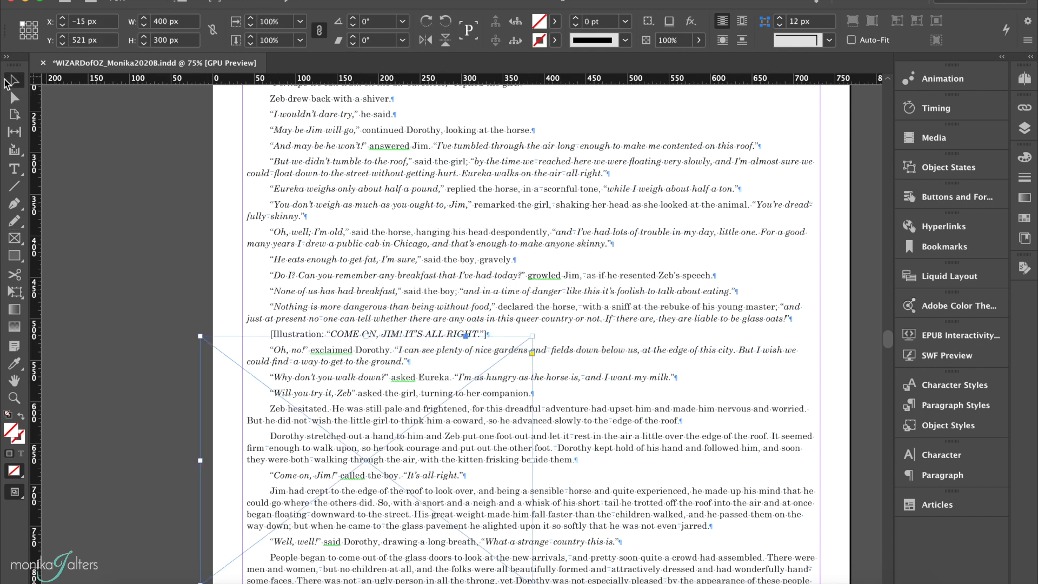
Place Ch2_EmeraldCity2.jpg from the Images folder into the selected frame.
key("super+d")
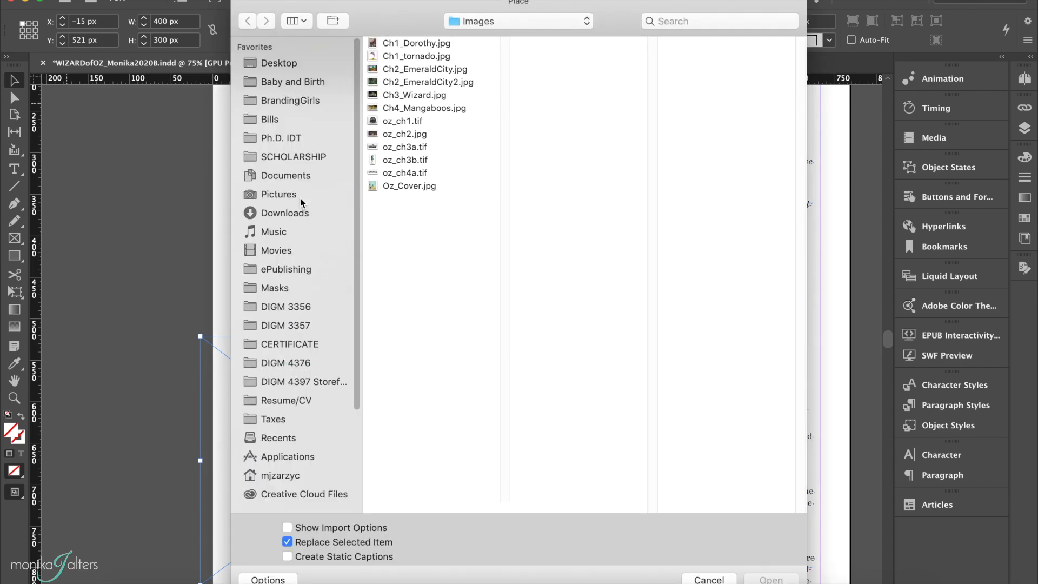
left_click(413, 84)
left_click(776, 579)
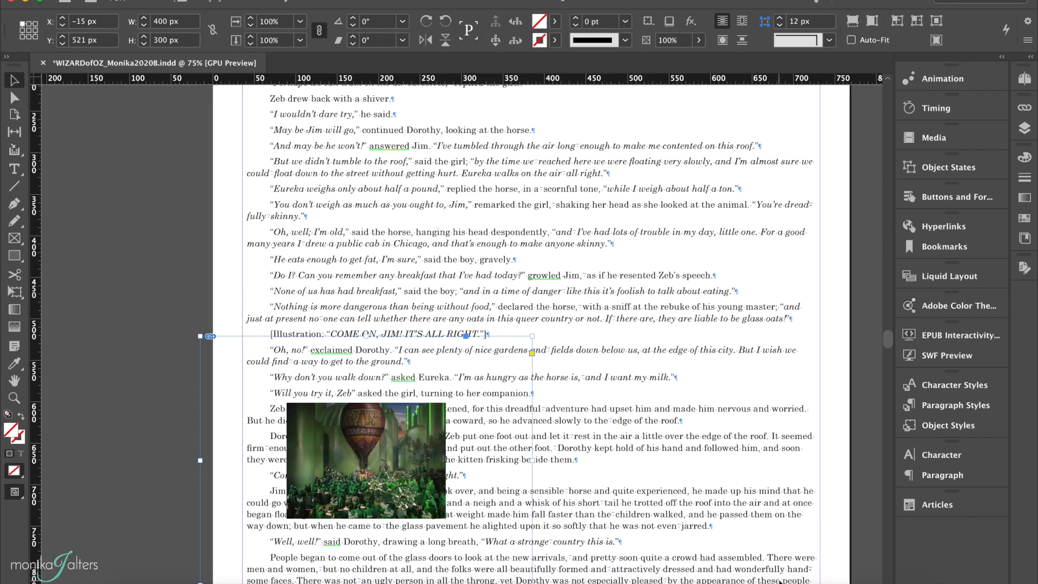
Fit the Emerald City 2 image proportionally to its frame.
right_click(320, 427)
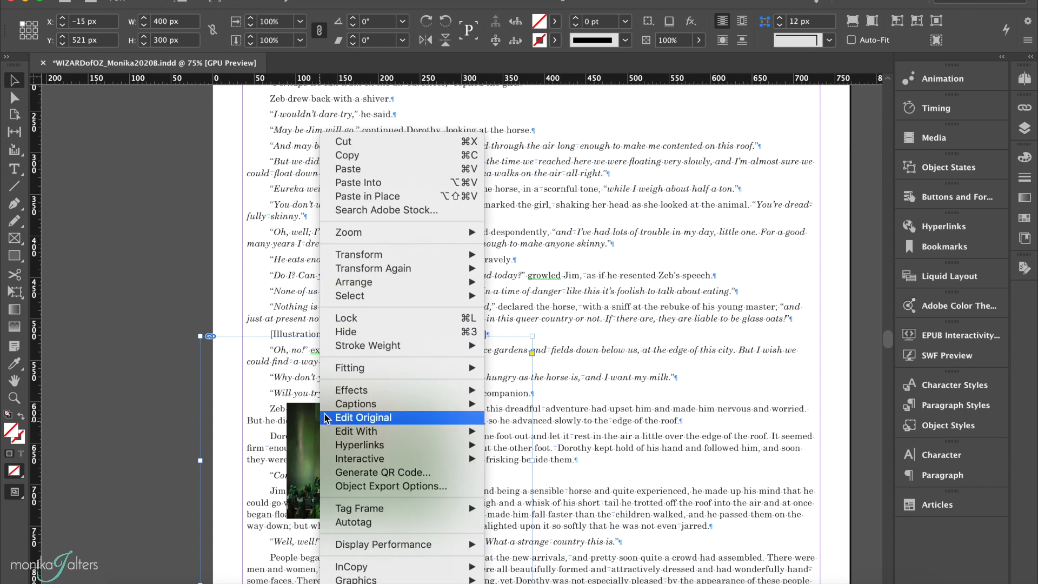
mouse_move(356, 368)
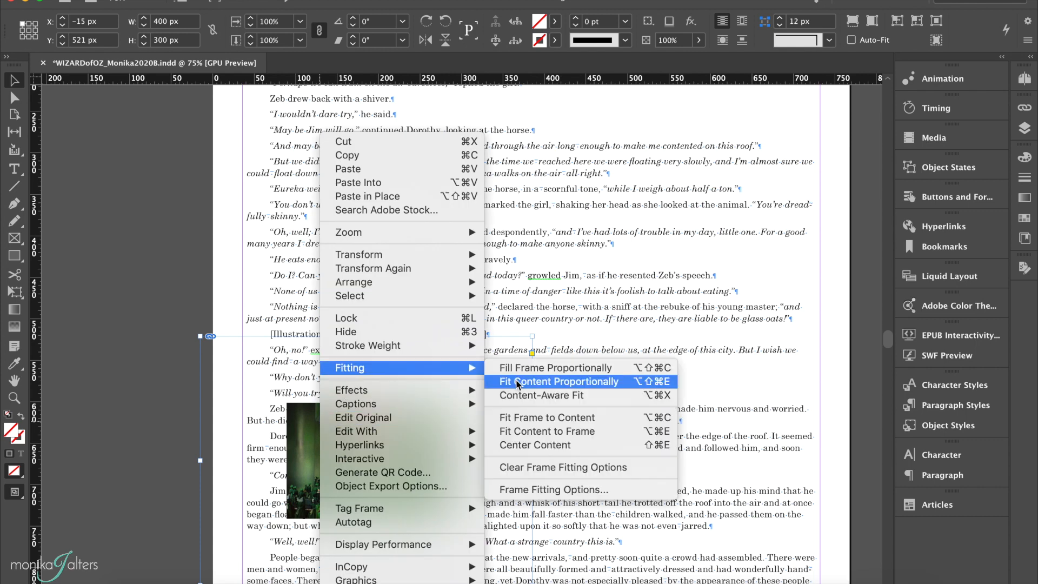
left_click(549, 382)
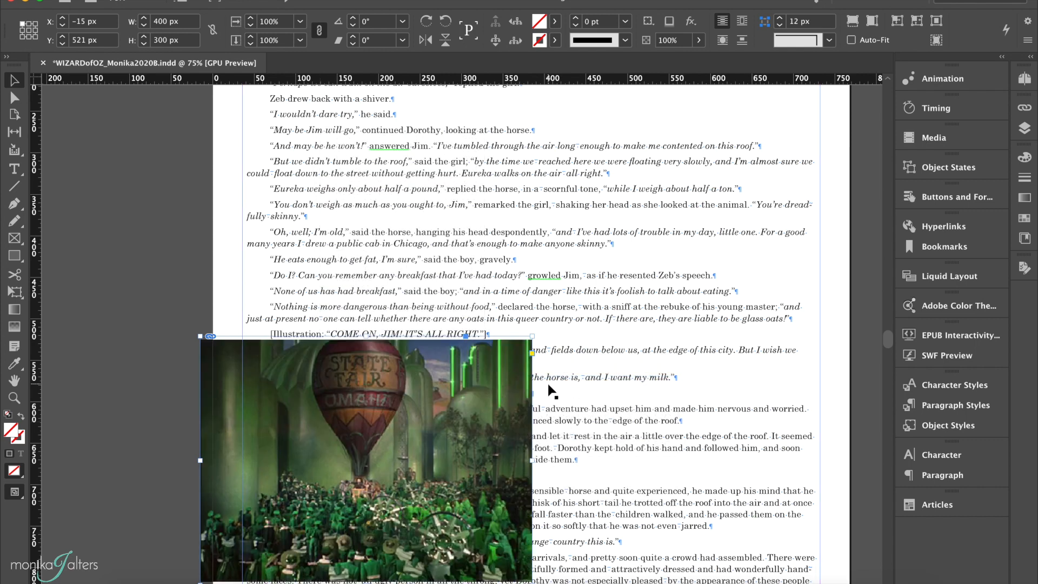
Move the anchored Emerald City 2 frame left, partly onto the pasteboard beside the page.
scroll(551, 390, "down", 2)
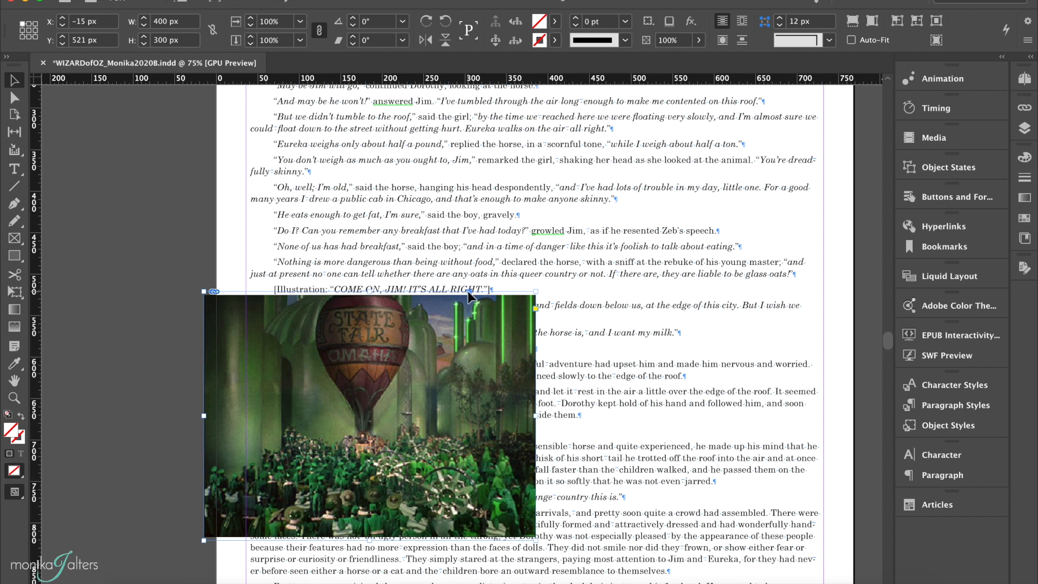
left_click(804, 275)
key("Escape")
left_click_drag(367, 320, 212, 328)
Delete the "[Illustration: COME ON, JIM! IT'S ALL RIGHT.]" placeholder paragraph.
triple_click(295, 290)
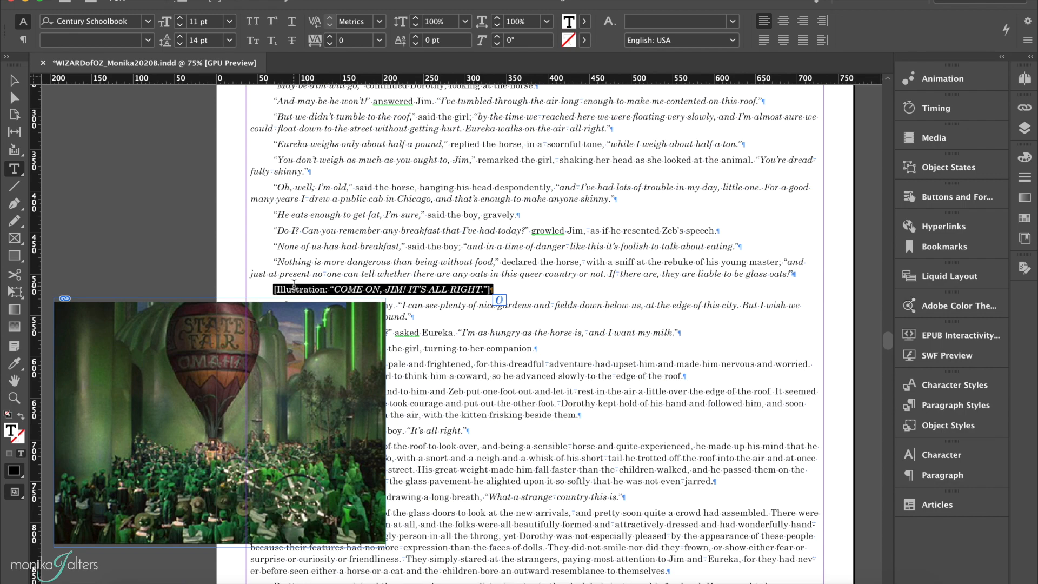
key("BackSpace")
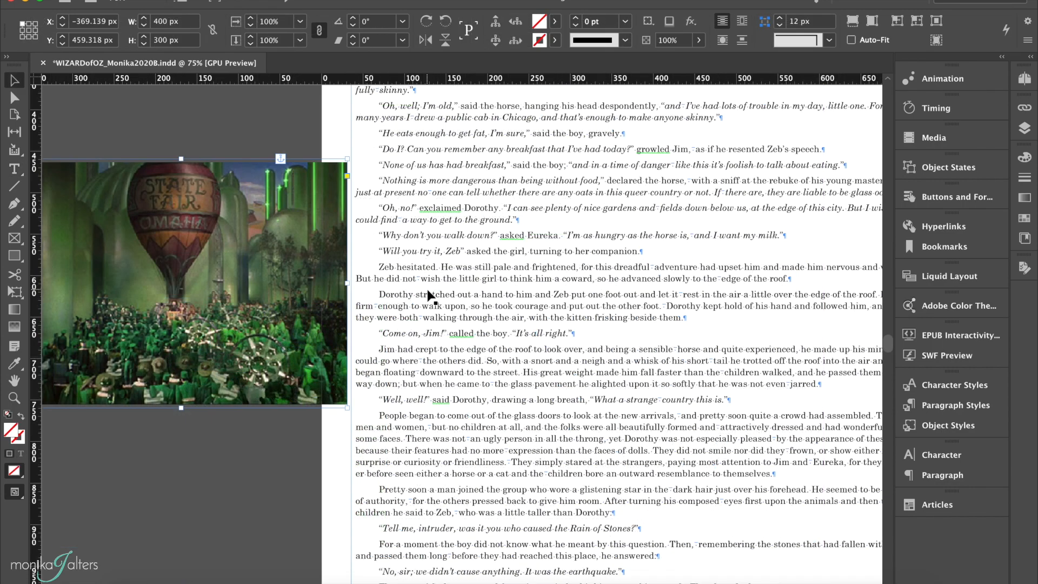
Create a 500 × 350 px rectangle frame beside the "THE WIZARD CUT THE SORCERER EXACTLY IN TWO." placeholder at the end of Chapter 3.
scroll(427, 295, "down", 5)
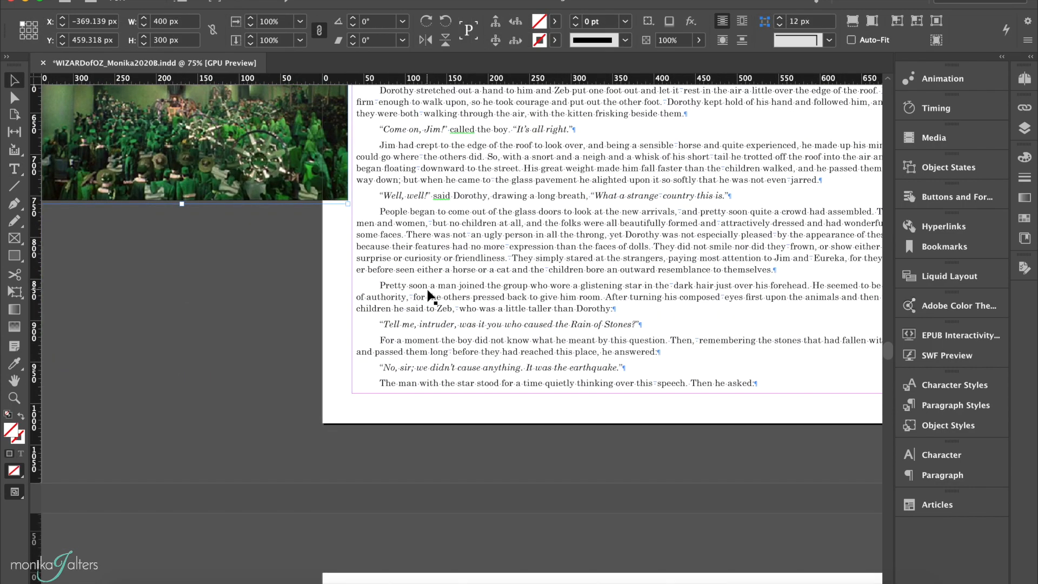
scroll(427, 295, "down", 15)
scroll(427, 295, "left", 3)
scroll(429, 297, "down", 15)
scroll(428, 296, "right", 2)
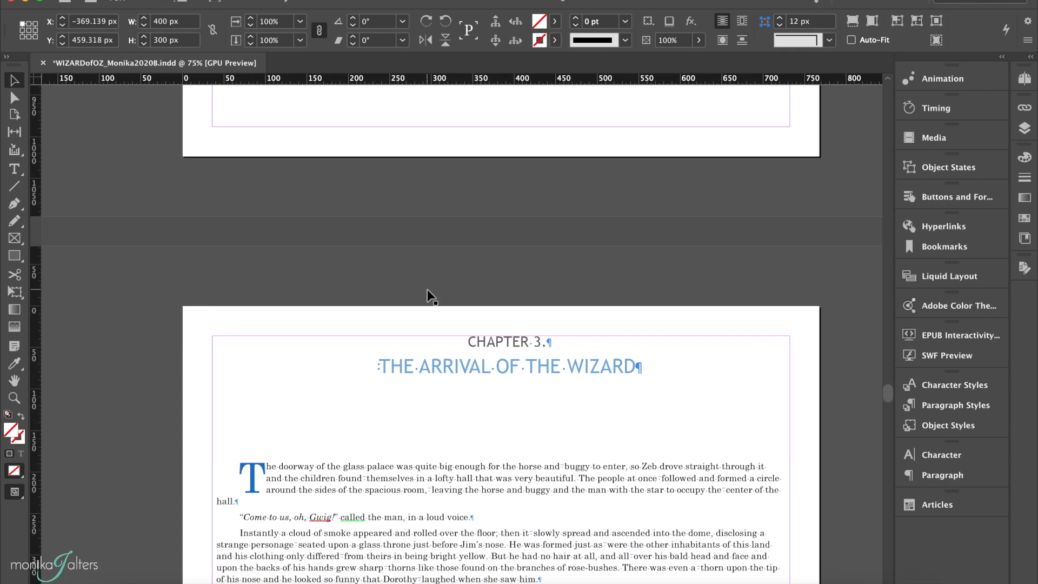
scroll(427, 290, "down", 5)
scroll(427, 290, "right", 1)
scroll(427, 296, "down", 3)
scroll(427, 296, "right", 1)
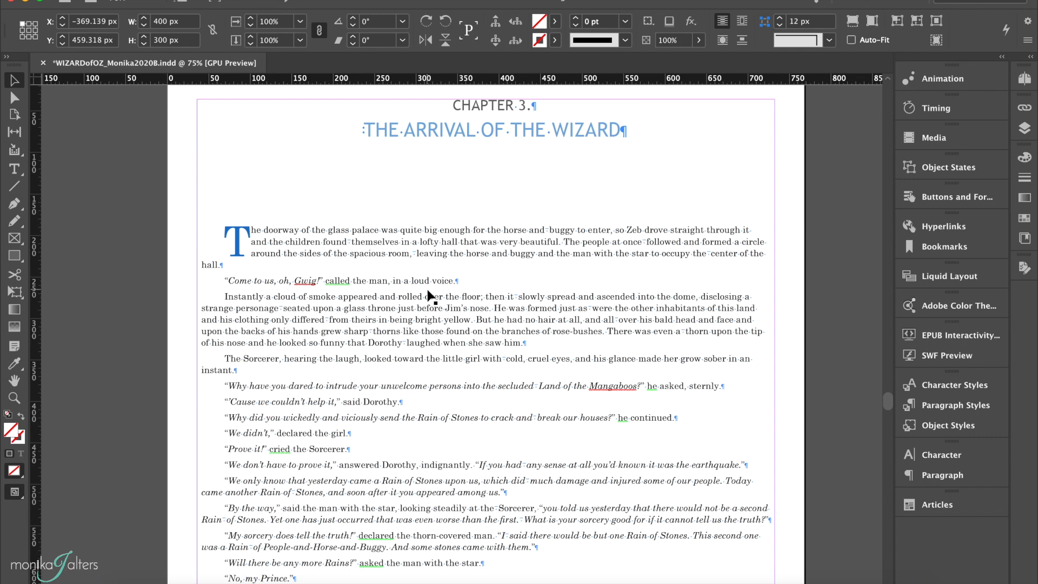
scroll(429, 296, "up", 16)
scroll(428, 296, "left", 1)
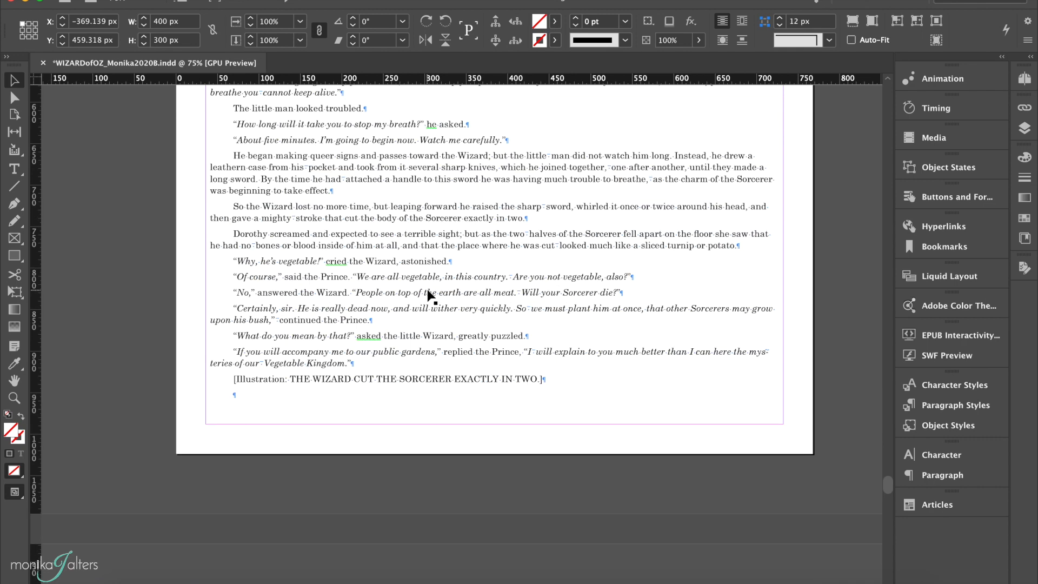
left_click(368, 383)
left_click(137, 356)
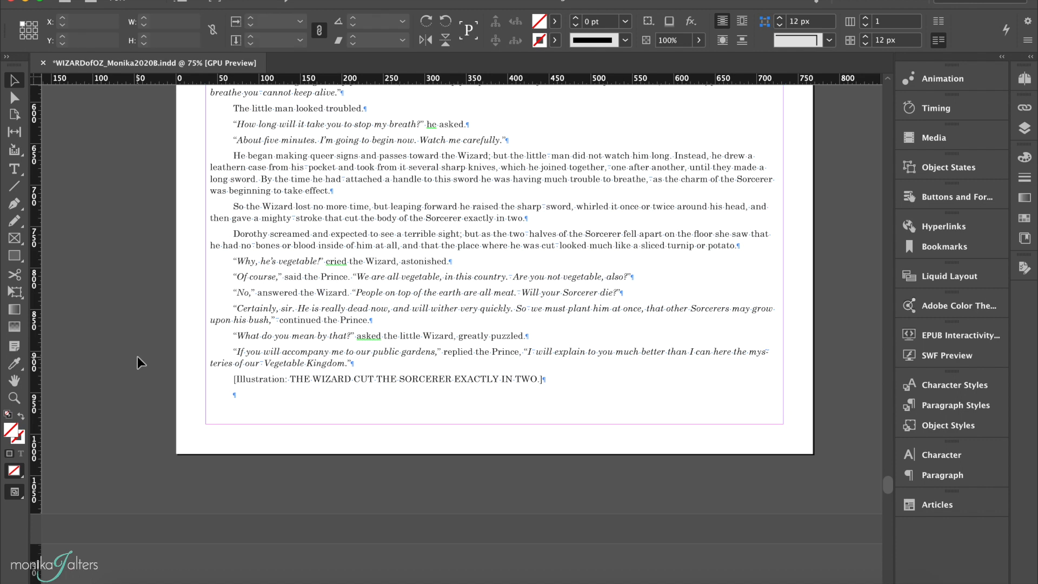
left_click(15, 238)
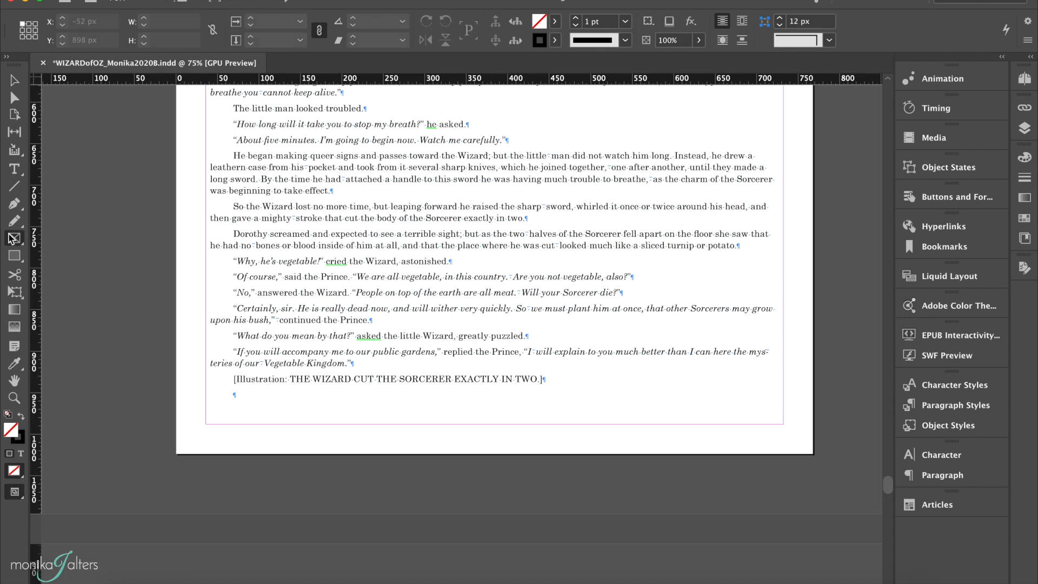
left_click(147, 265)
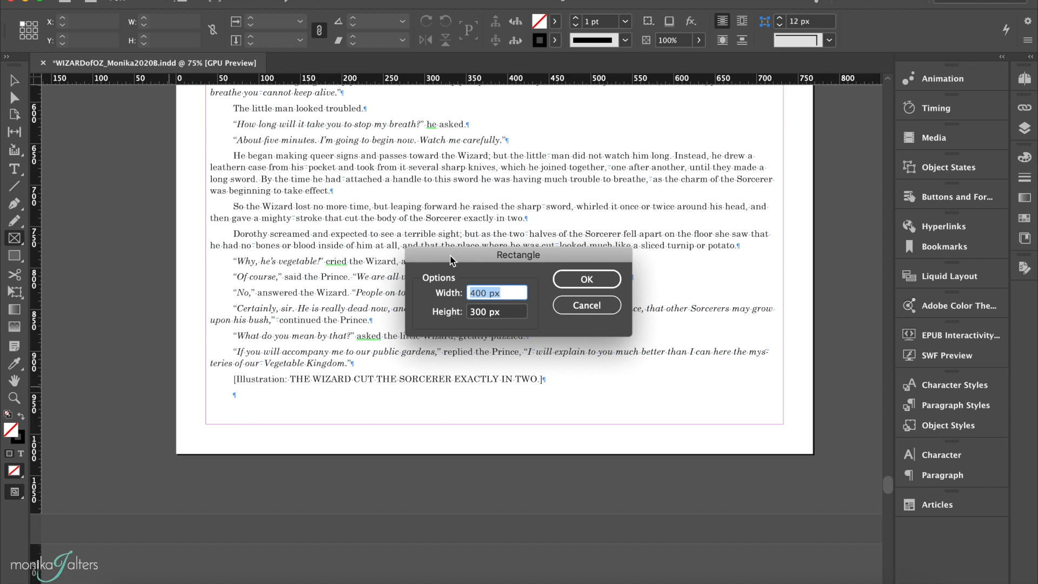
left_click(477, 295)
double_click(477, 295)
type("500")
key("Tab")
type("350")
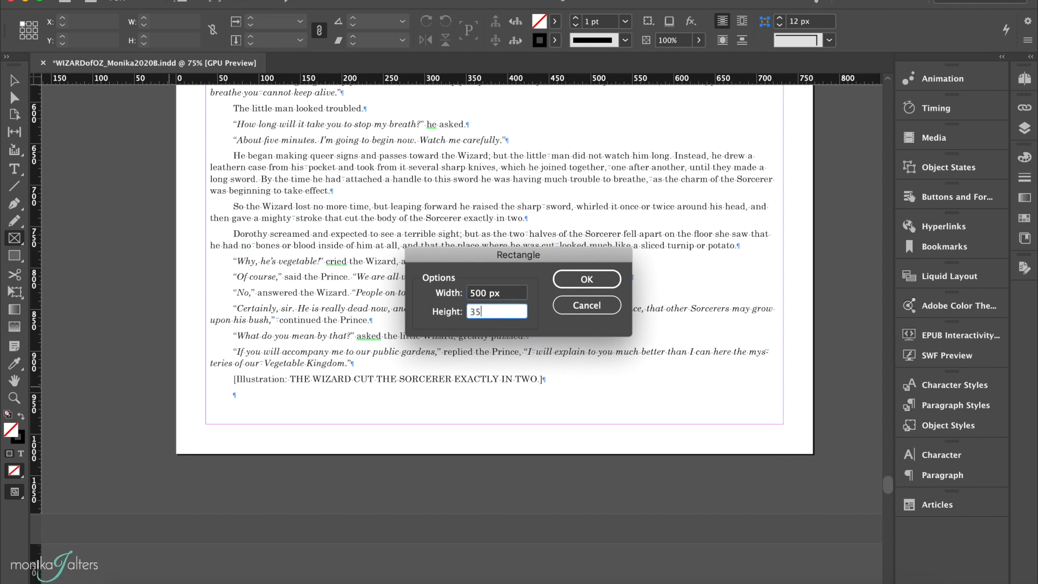
left_click(574, 278)
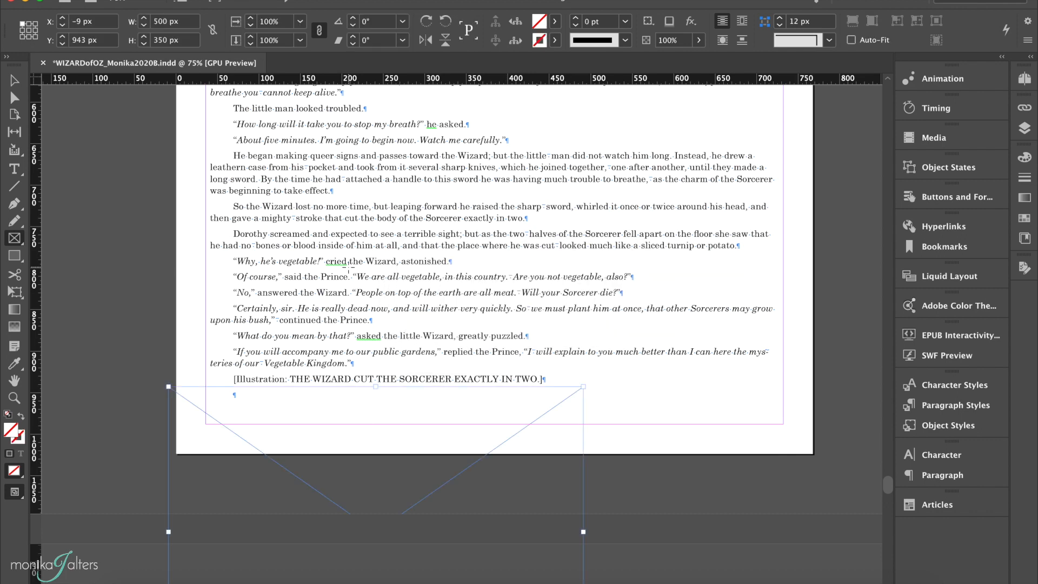
Place Ch3_Wizard.jpg from the Images folder into the new frame.
left_click(15, 80)
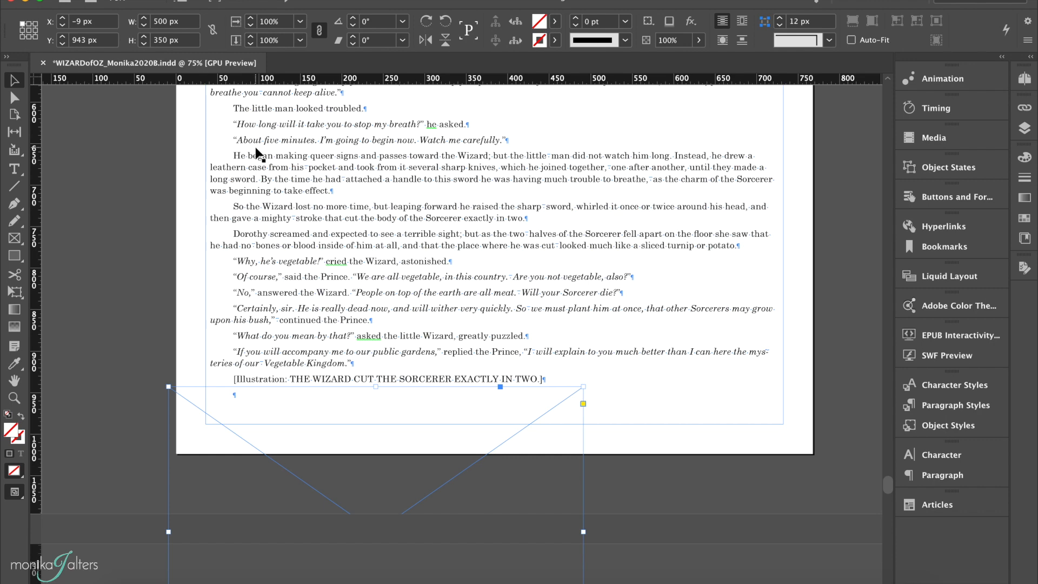
key("super+d")
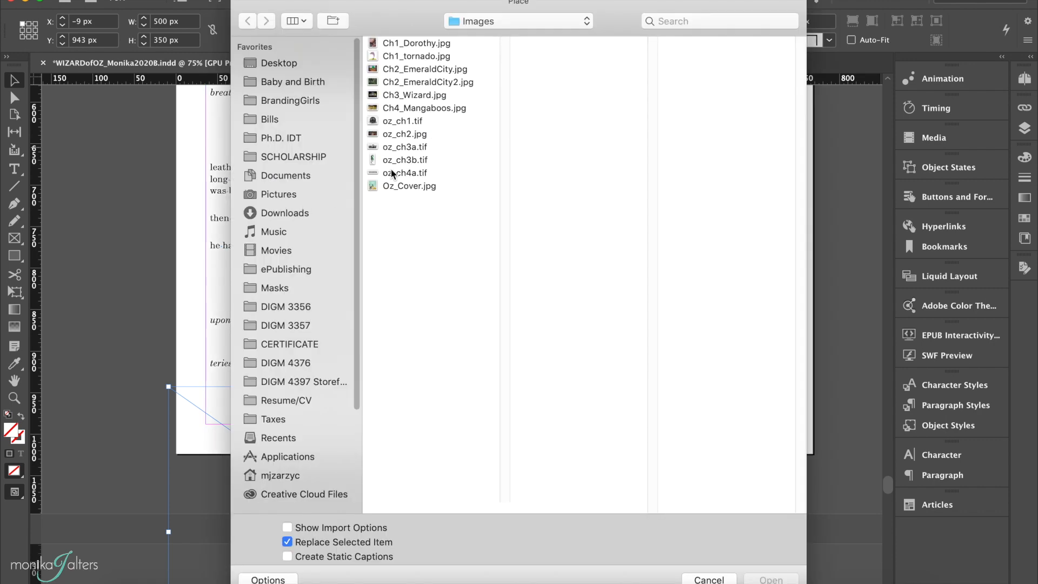
left_click(434, 98)
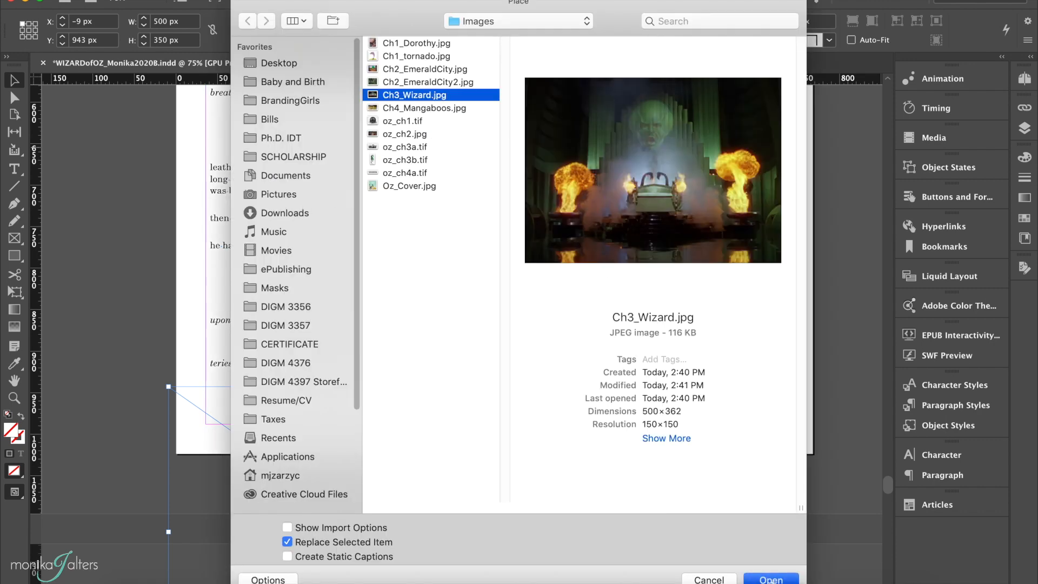
key("Return")
Fit the Wizard image proportionally to its frame.
right_click(457, 449)
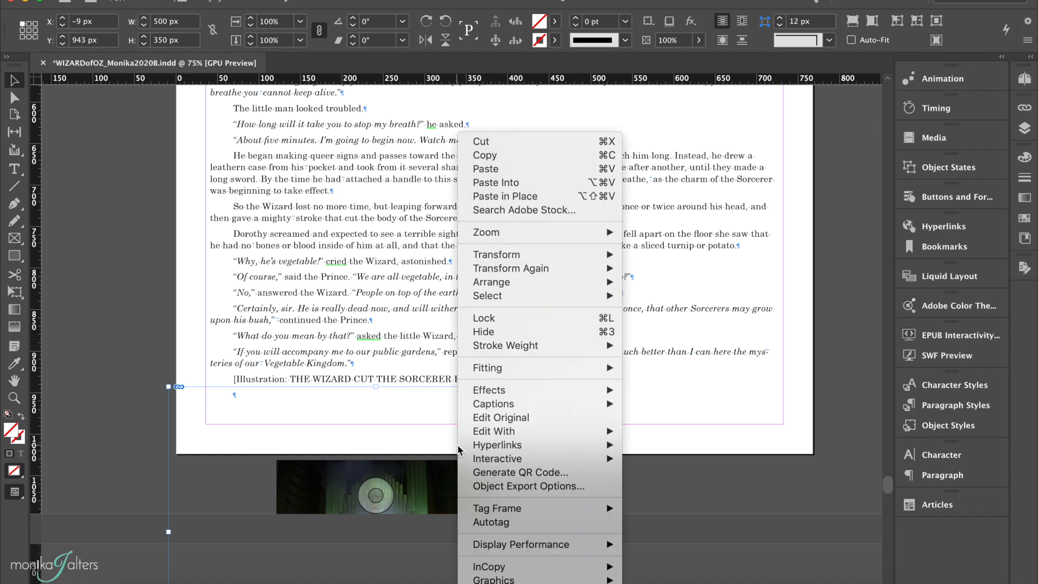
mouse_move(522, 369)
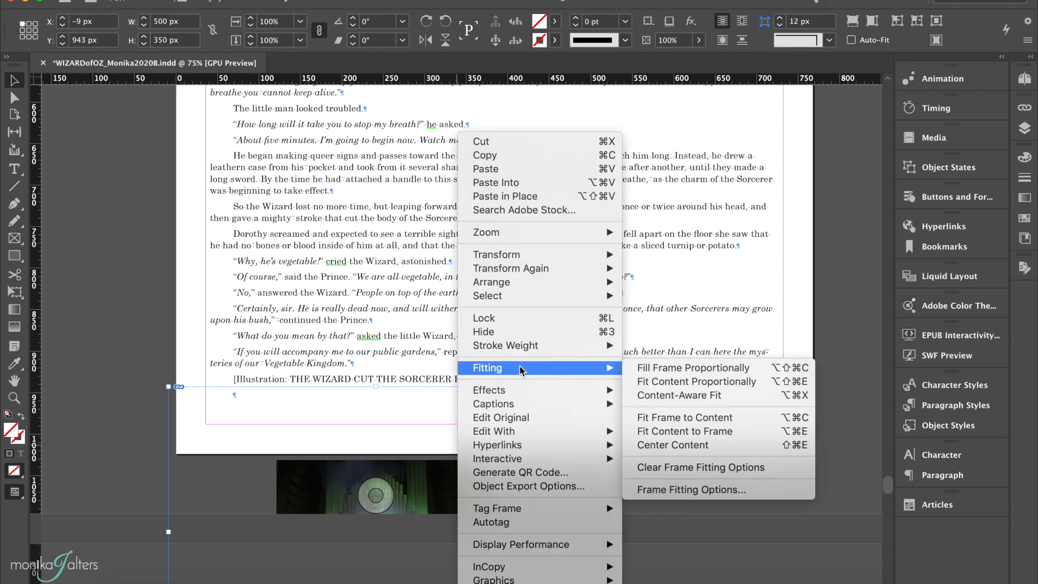
left_click(677, 382)
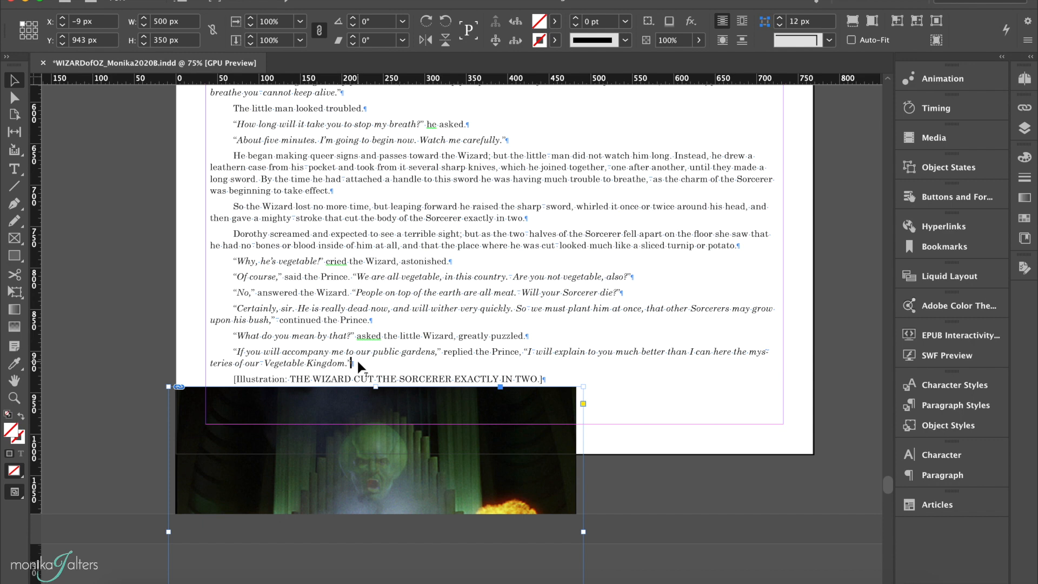
Delete the "[Illustration: THE WIZARD CUT THE SORCERER EXACTLY IN TWO.]" placeholder paragraph.
triple_click(346, 378)
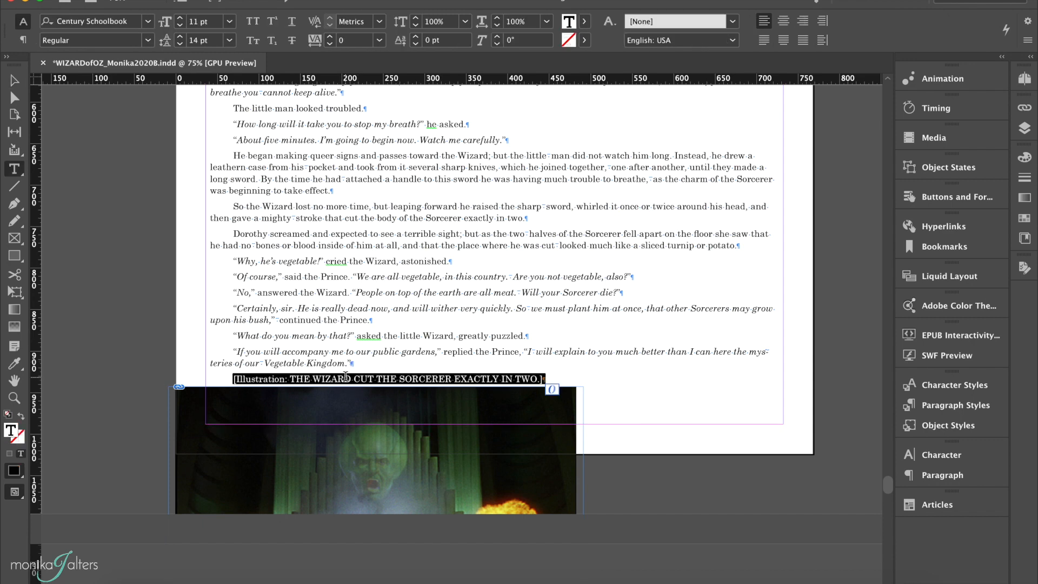
key("BackSpace")
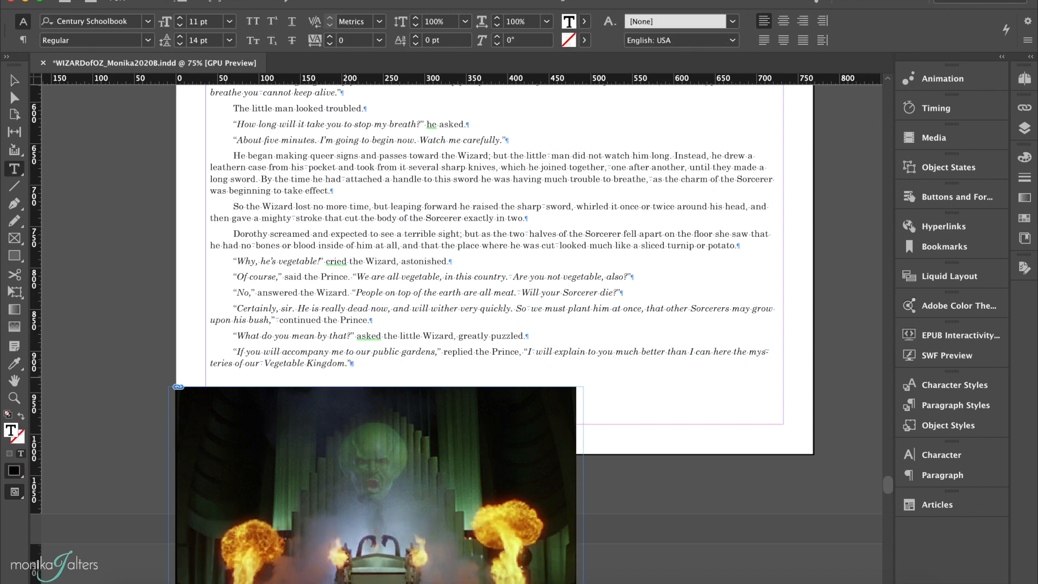
Move the Wizard frame onto the pasteboard to the left of the page.
scroll(358, 368, "down", 5)
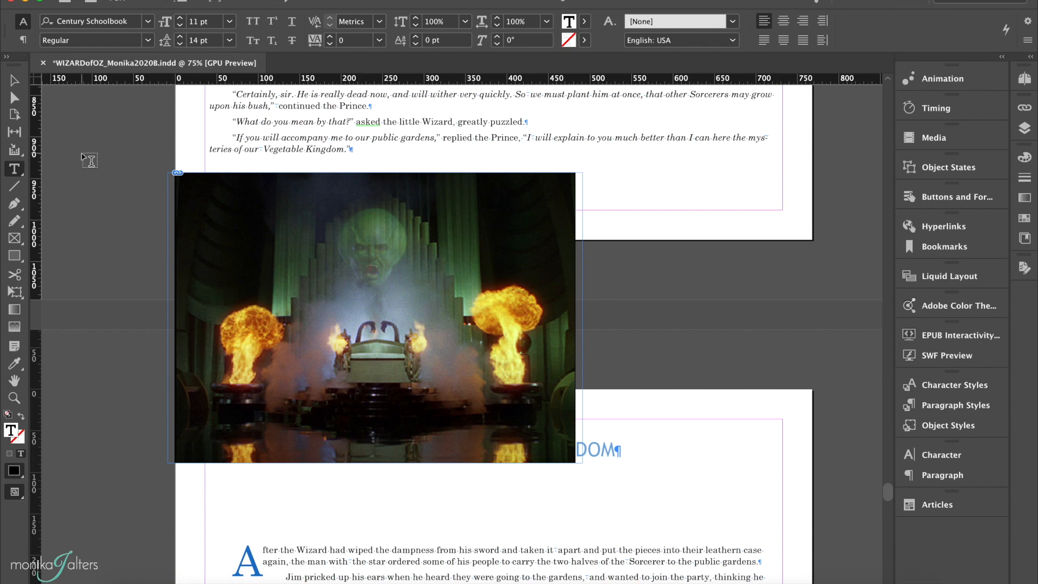
left_click(11, 83)
scroll(242, 219, "up", 2)
scroll(241, 218, "left", 3)
left_click_drag(363, 330, 131, 316)
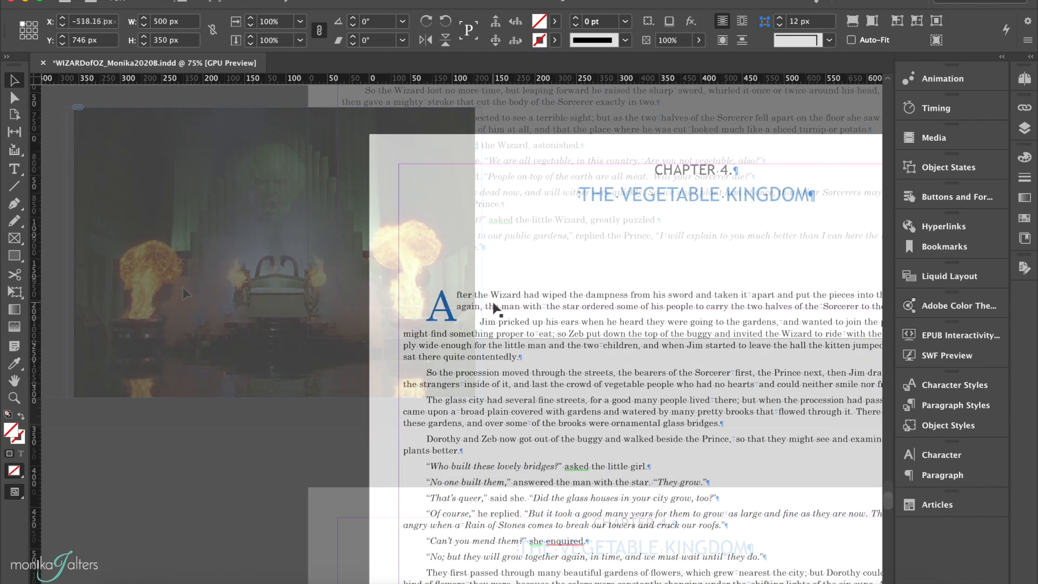
Create a 700 × 370 px rectangle frame below the last paragraph of Chapter 4, ending "Follow me, please, to meet your doom.".
scroll(496, 308, "down", 5)
scroll(497, 308, "right", 4)
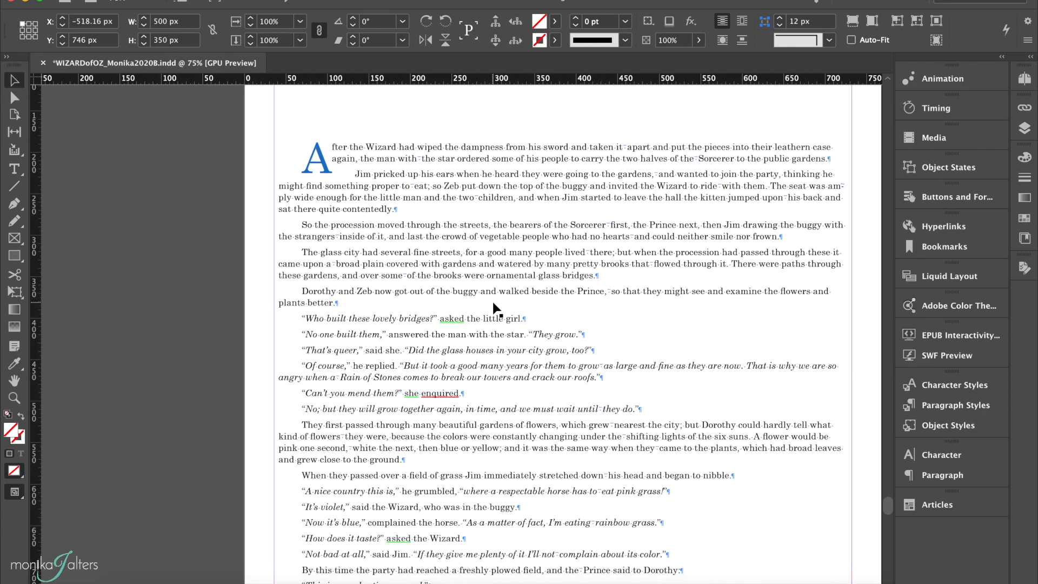
scroll(496, 308, "down", 20)
scroll(496, 308, "right", 1)
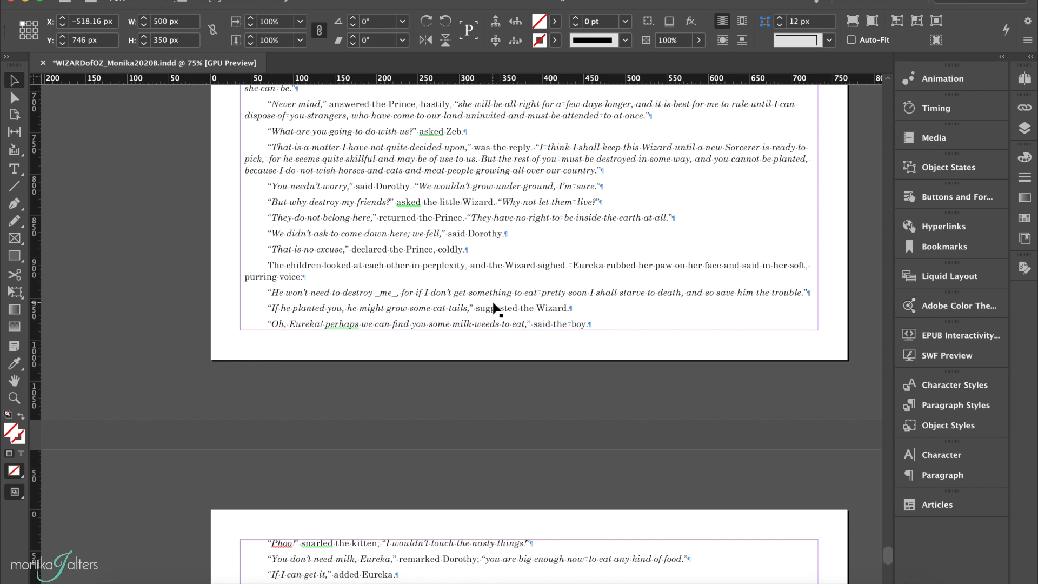
scroll(496, 308, "down", 14)
scroll(497, 308, "left", 1)
left_click(469, 186)
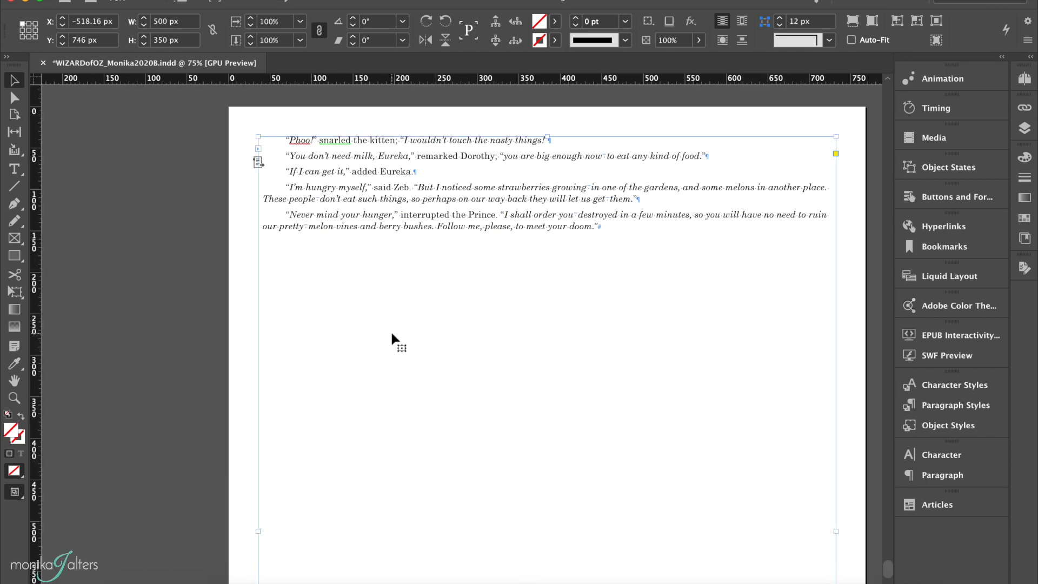
left_click(155, 306)
left_click(7, 227)
left_click(14, 238)
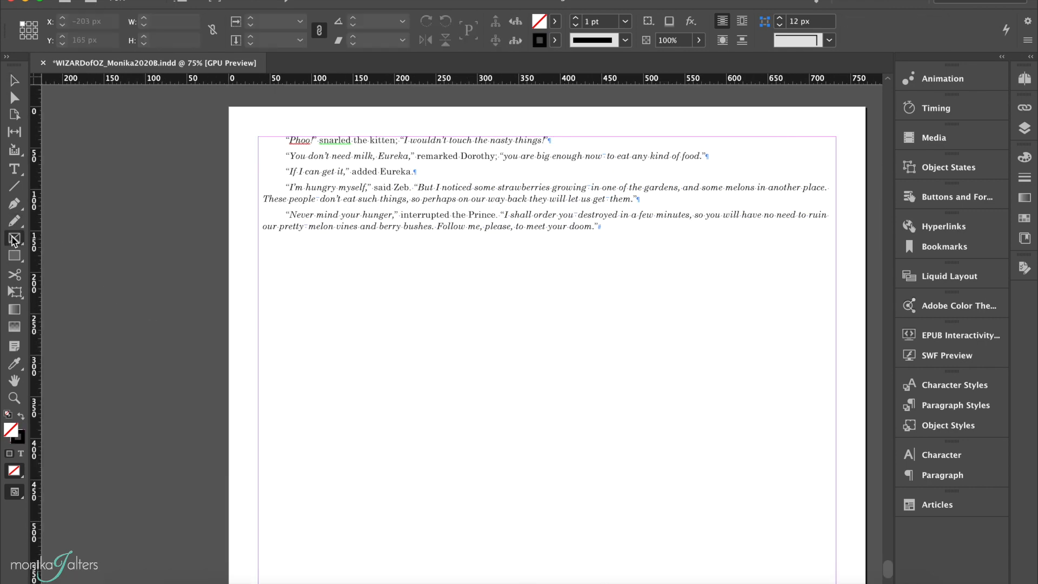
left_click(211, 283)
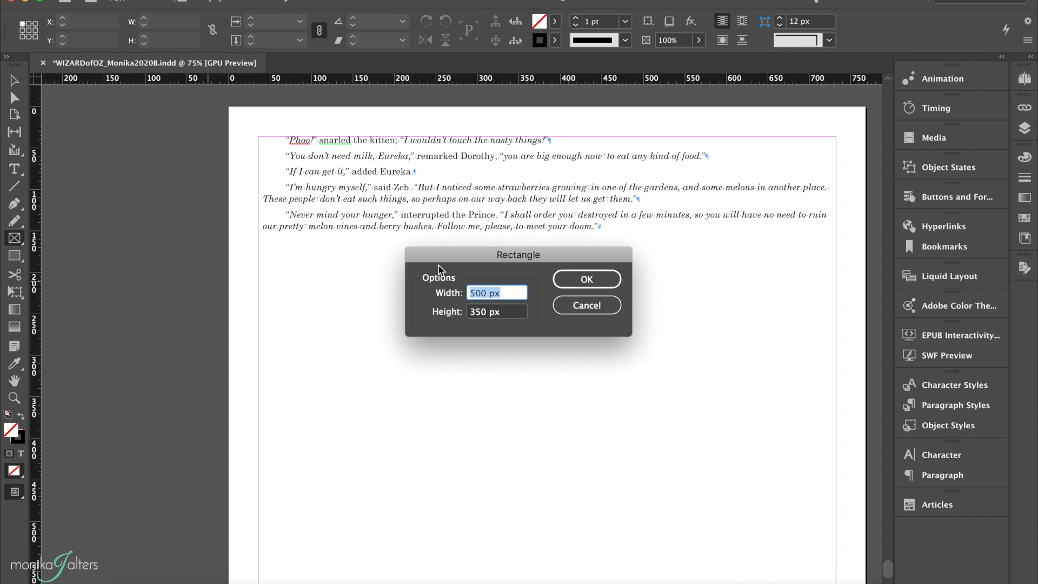
type("700")
key("Tab")
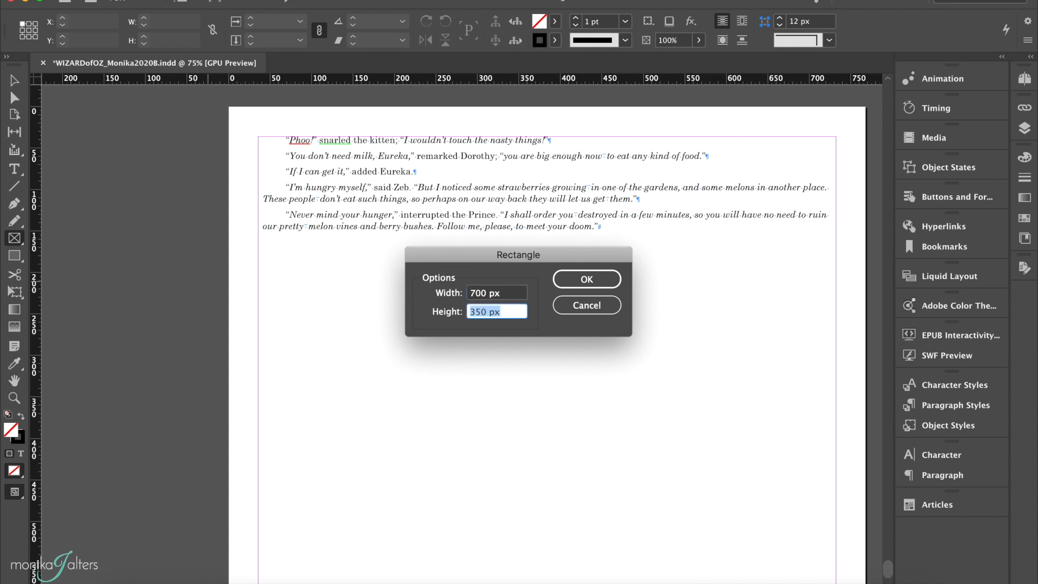
type("370")
left_click(579, 278)
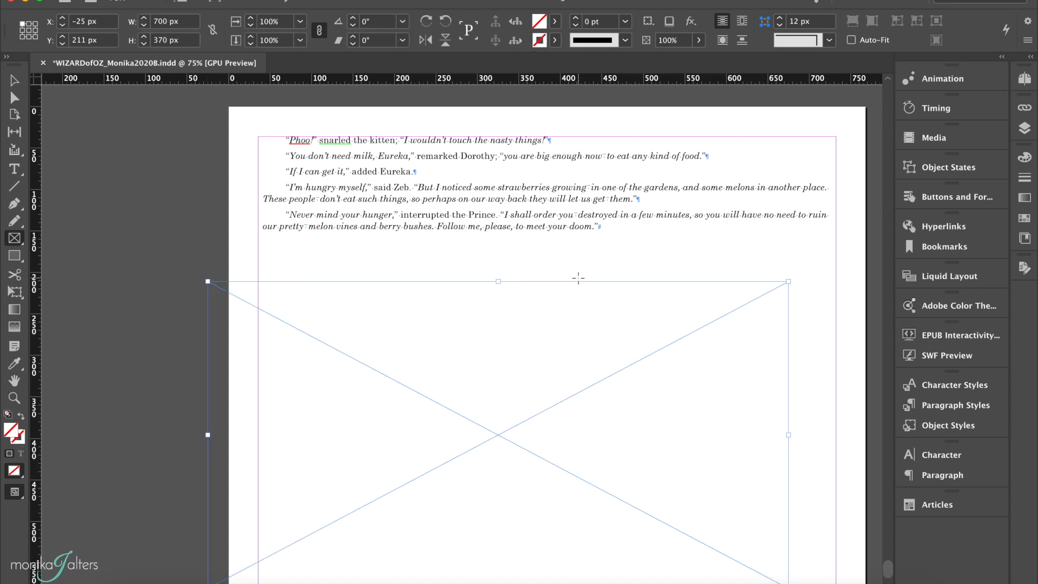
Move the new frame onto the page just below that closing paragraph.
left_click(16, 81)
left_click_drag(332, 344, 391, 301)
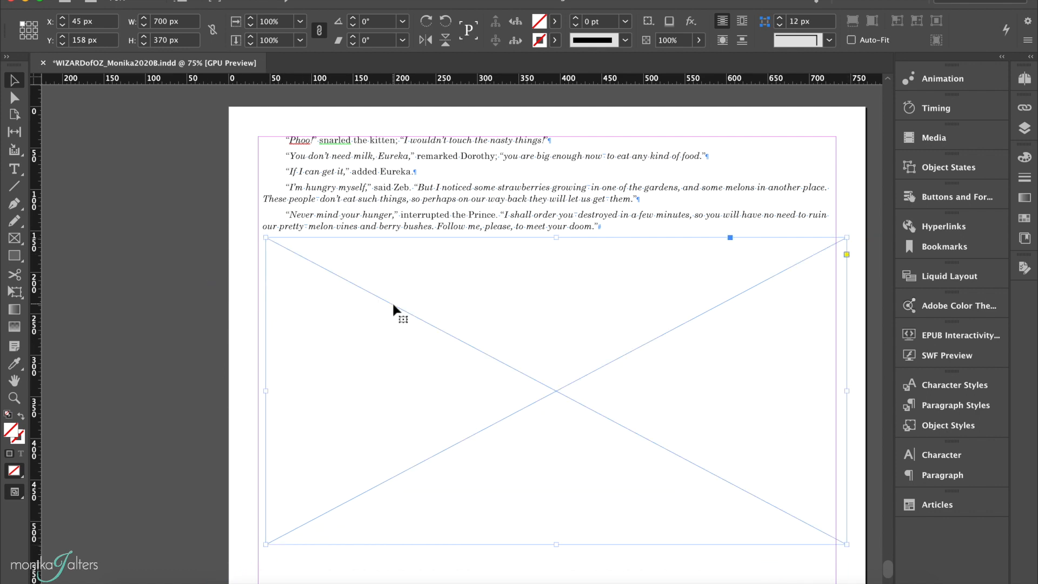
Snap the new frame's corner to the margin and place Ch4_Mangaboos.jpg into it.
left_click_drag(838, 238, 835, 236)
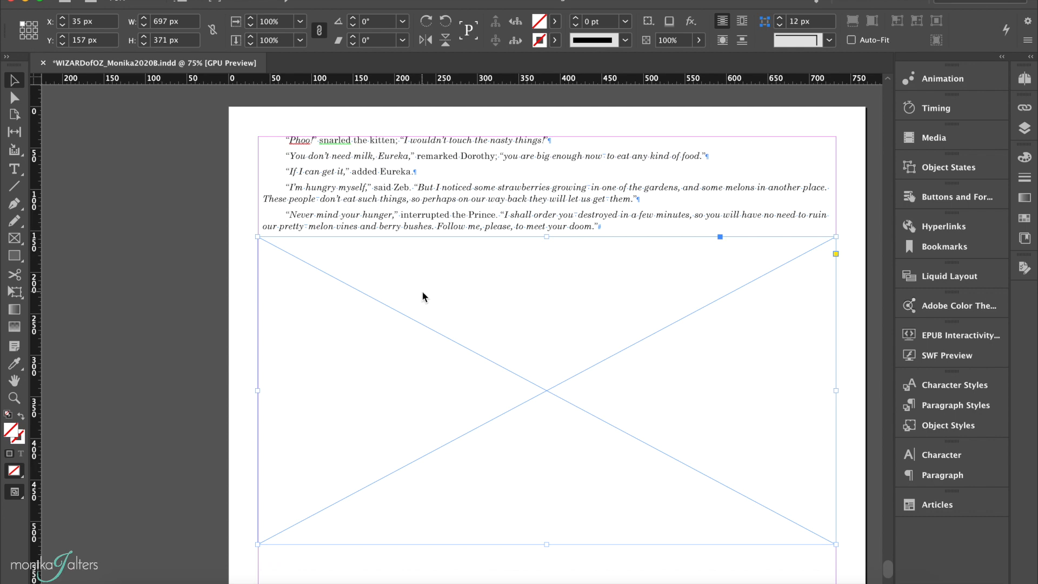
key("super+d")
left_click(434, 108)
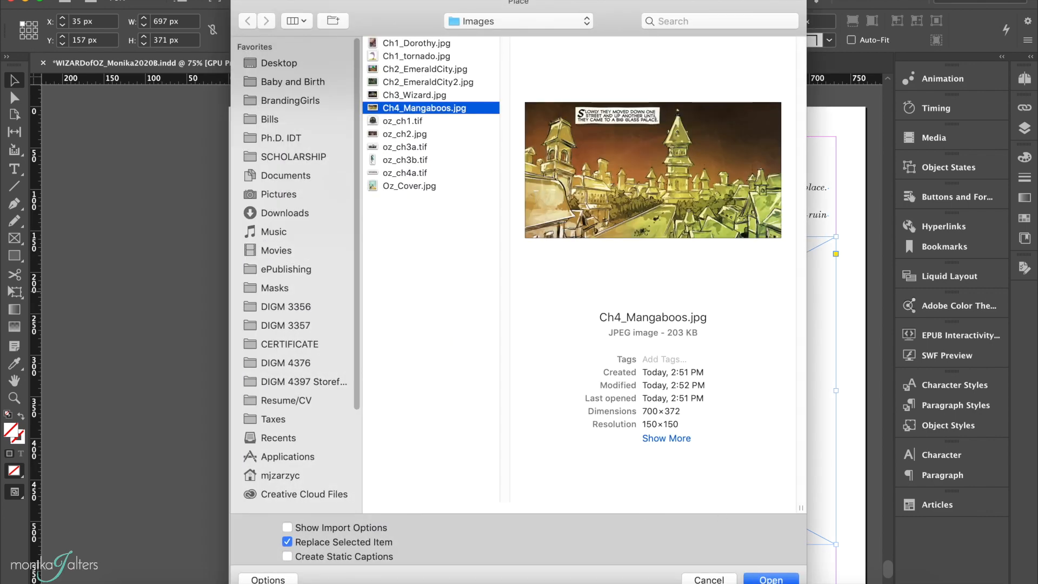
left_click(760, 575)
Fit the Mangaboos image proportionally to its frame and save the document.
right_click(572, 367)
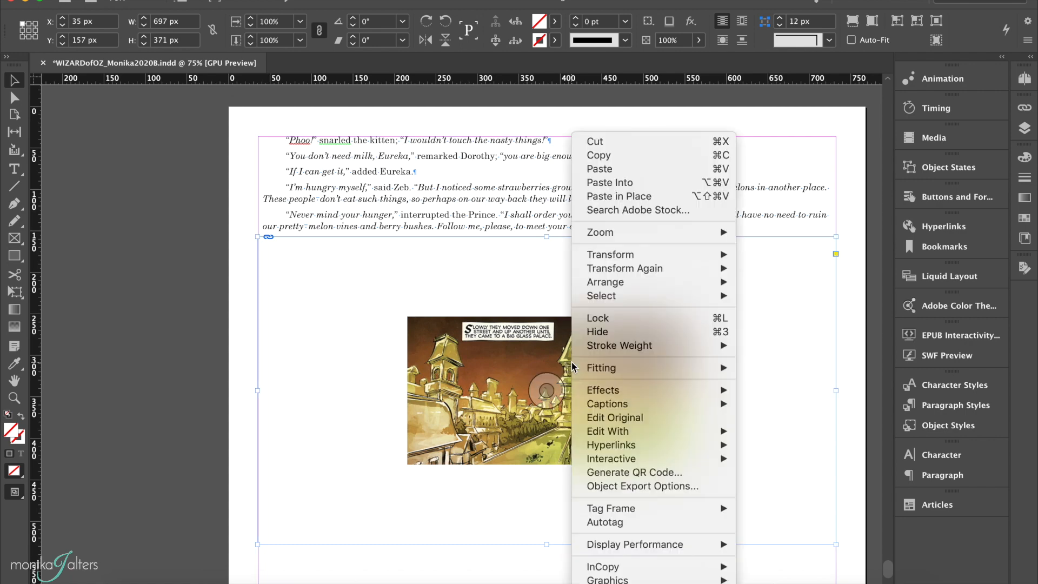
mouse_move(605, 369)
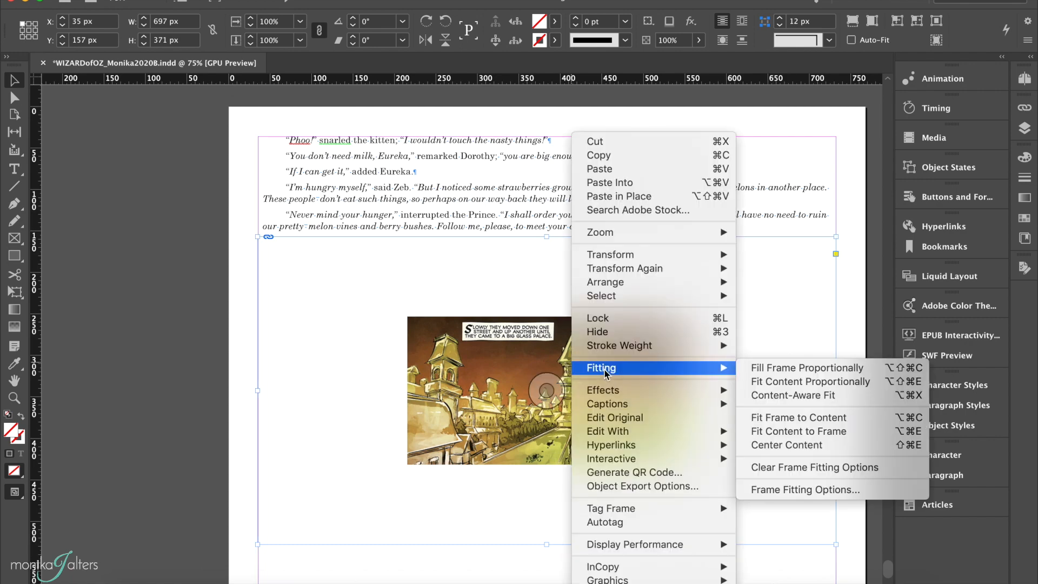
left_click(761, 380)
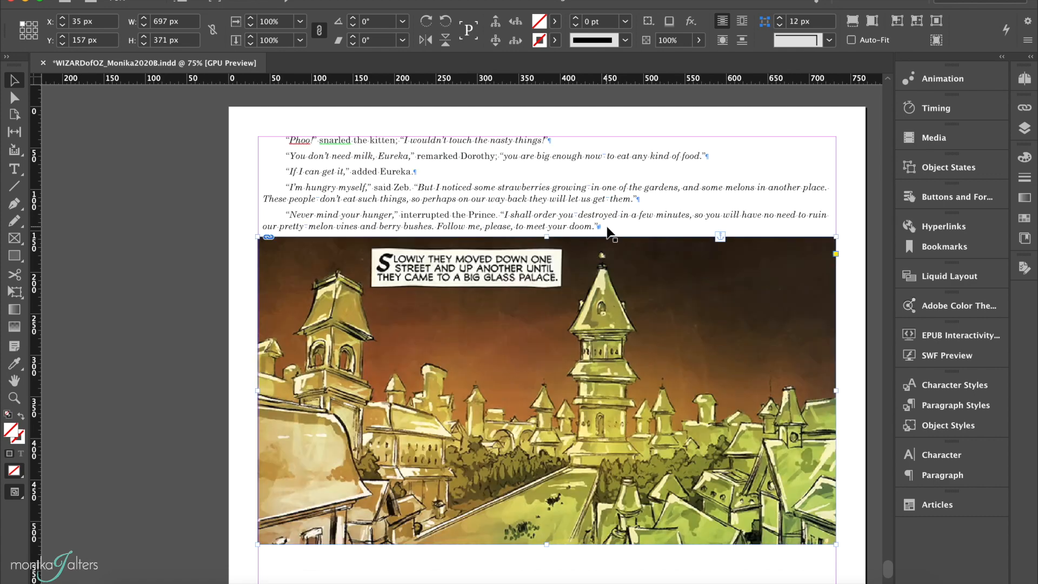
key("super+s")
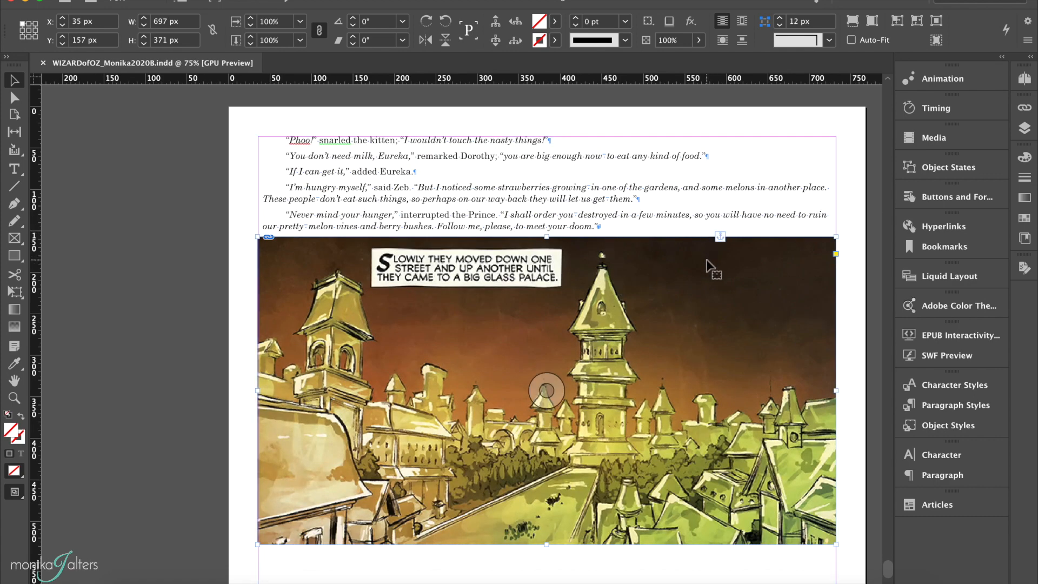
Scroll back through Chapter 4 to Chapter 3, selecting the Wizard image frame on the pasteboard to inspect it.
scroll(706, 265, "up", 15)
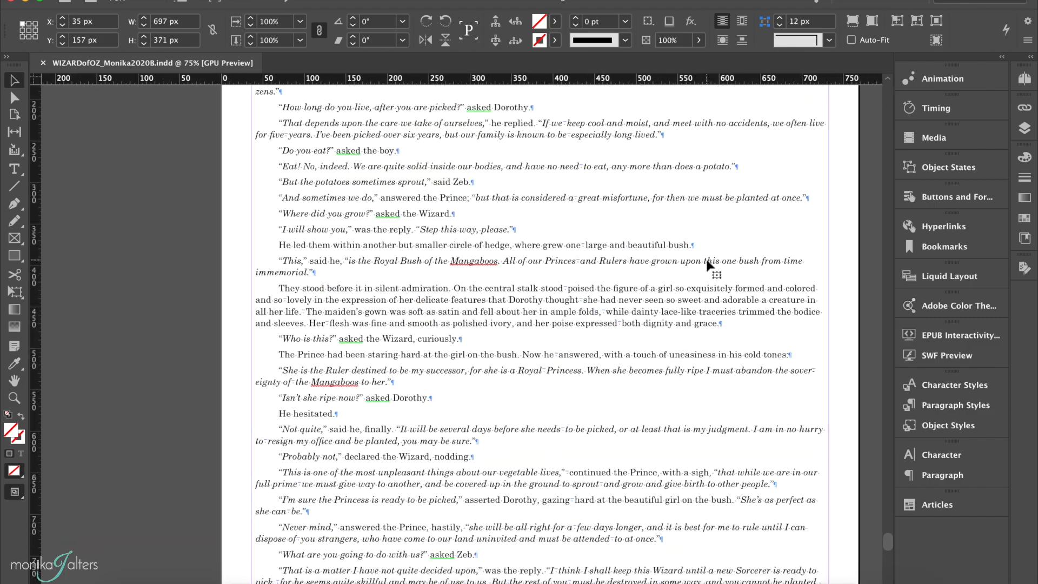
scroll(707, 265, "up", 15)
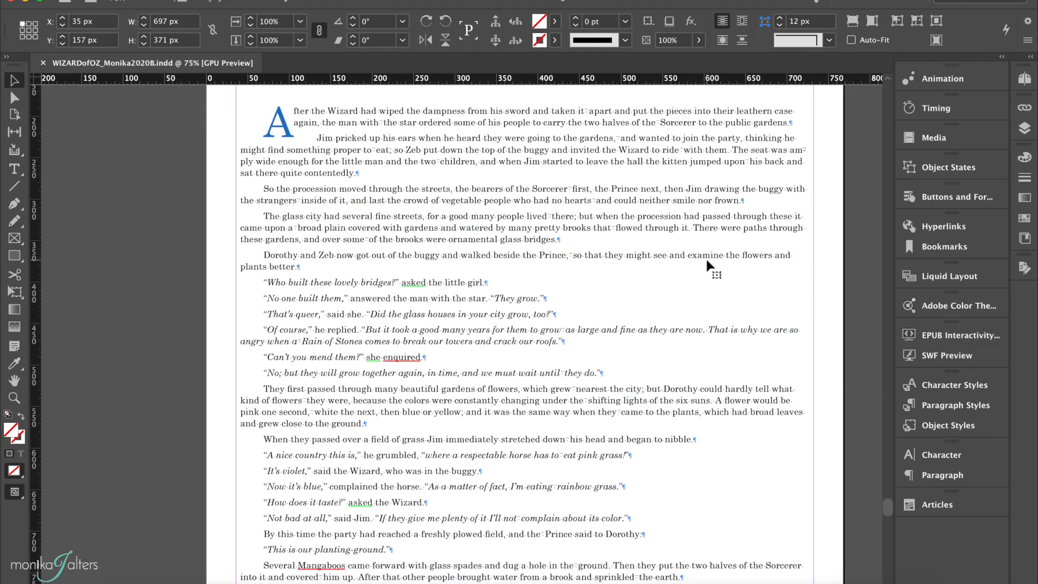
scroll(706, 265, "up", 15)
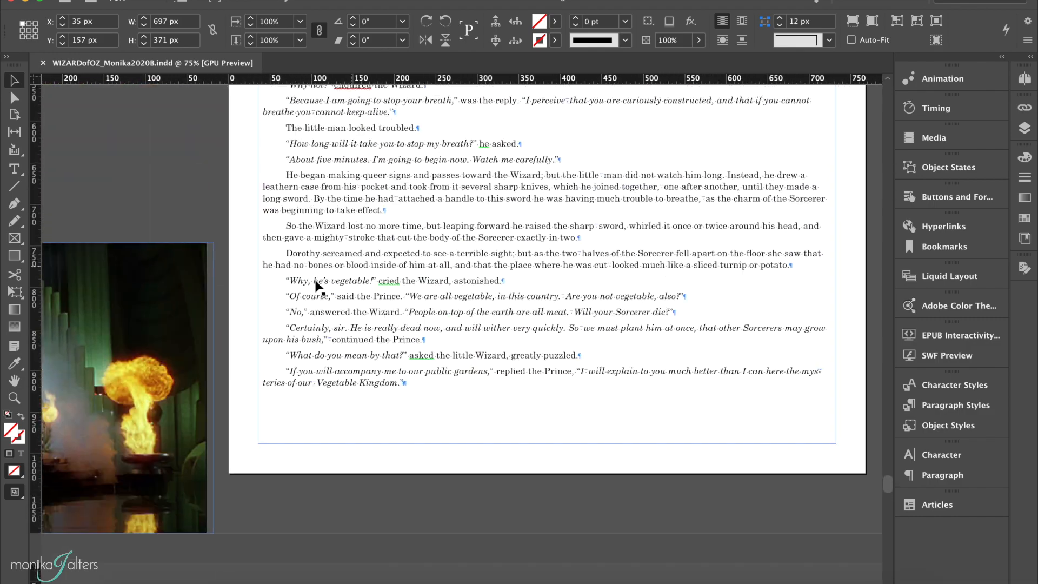
scroll(319, 286, "left", 5)
left_click(255, 311)
scroll(378, 322, "up", 15)
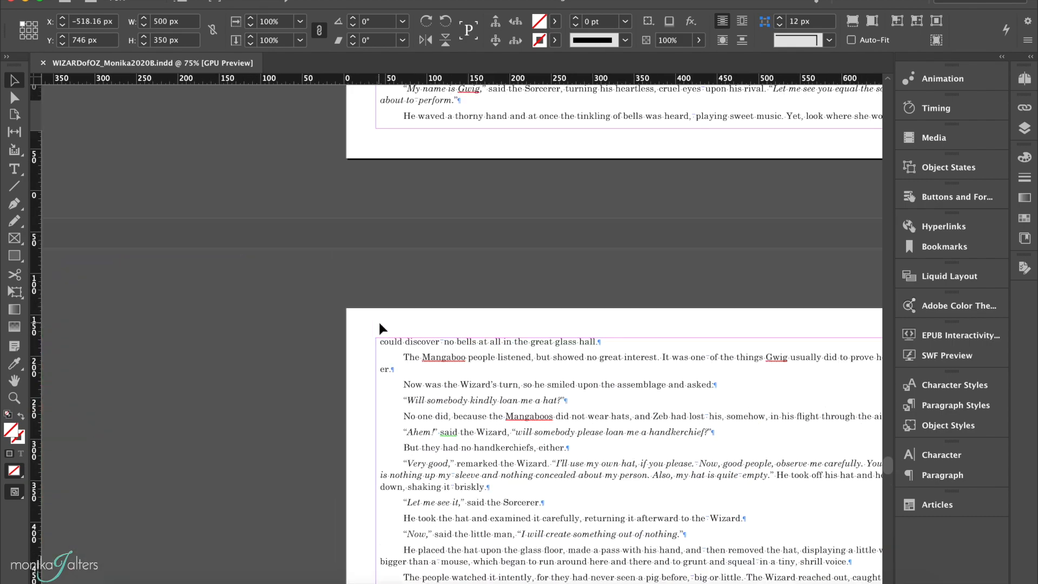
scroll(378, 322, "up", 20)
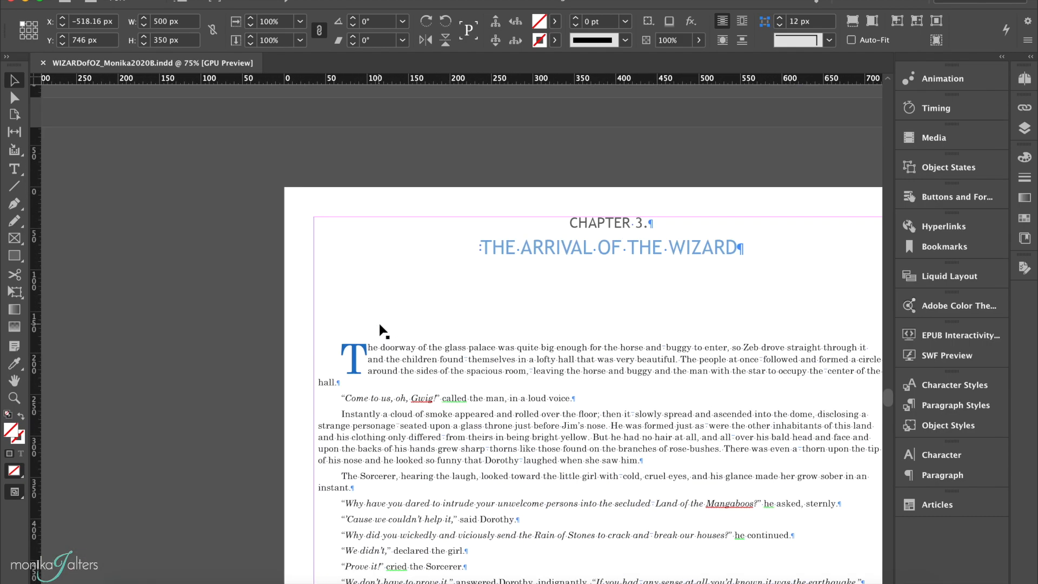
scroll(378, 322, "left", 4)
scroll(379, 323, "left", 4)
left_click(277, 352)
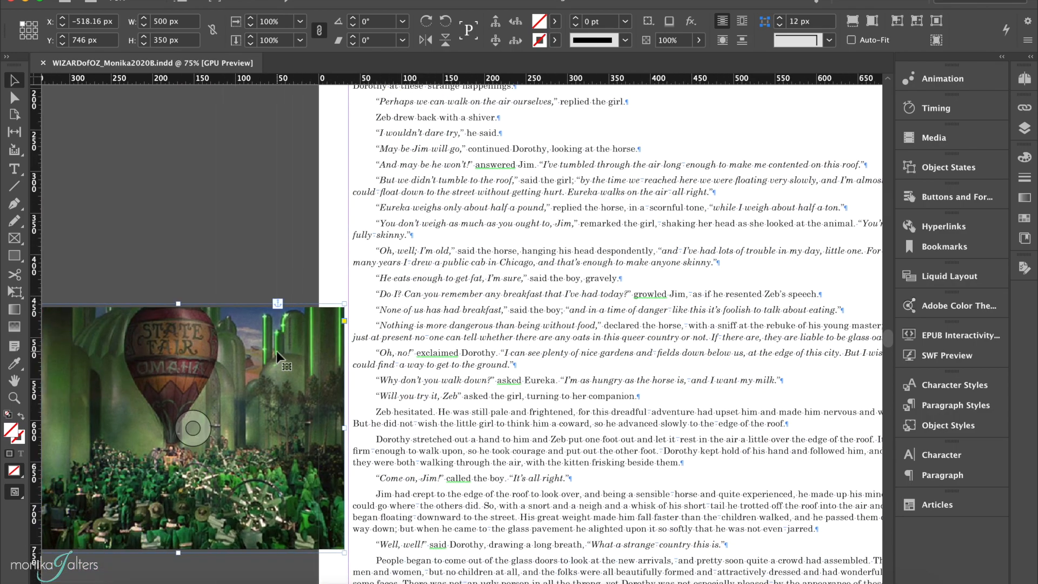
Scroll further back through Chapters 2 and 1, selecting each placed illustration frame to review it.
scroll(381, 319, "up", 10)
scroll(402, 337, "up", 15)
scroll(403, 338, "left", 4)
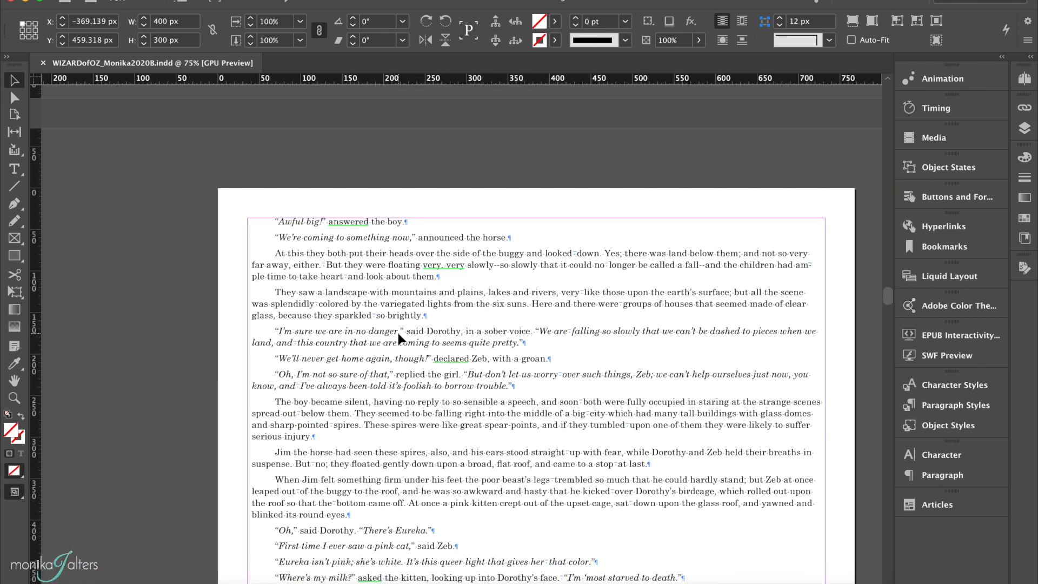
scroll(398, 337, "up", 15)
scroll(398, 337, "left", 3)
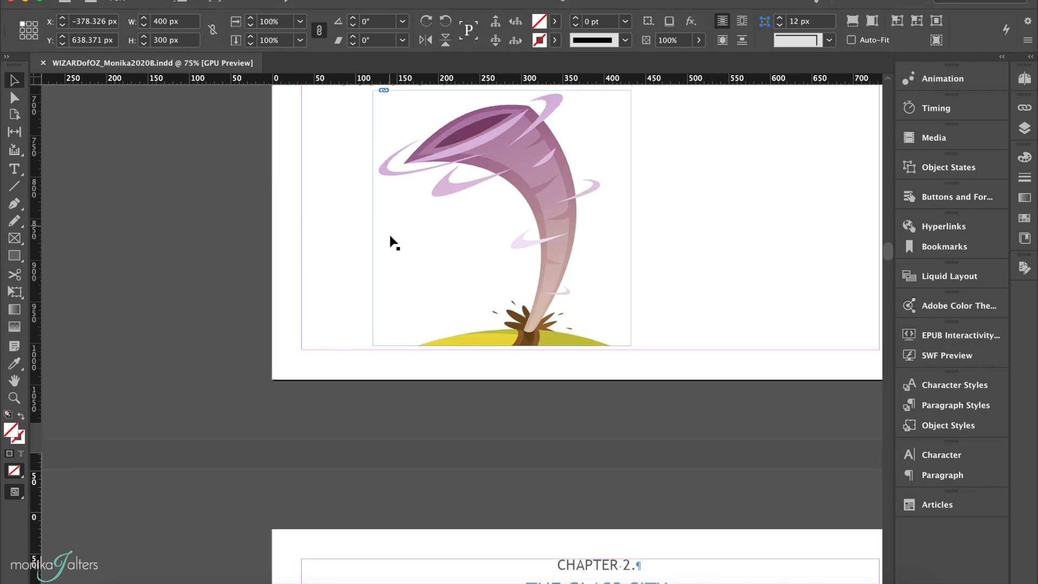
scroll(389, 236, "up", 5)
left_click(420, 396)
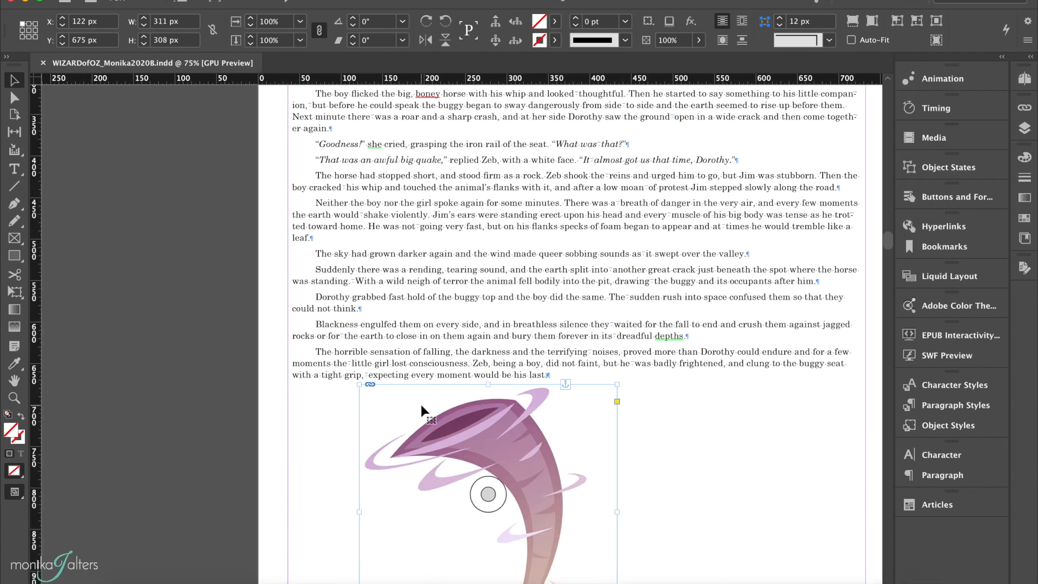
scroll(421, 419, "up", 12)
left_click(423, 428)
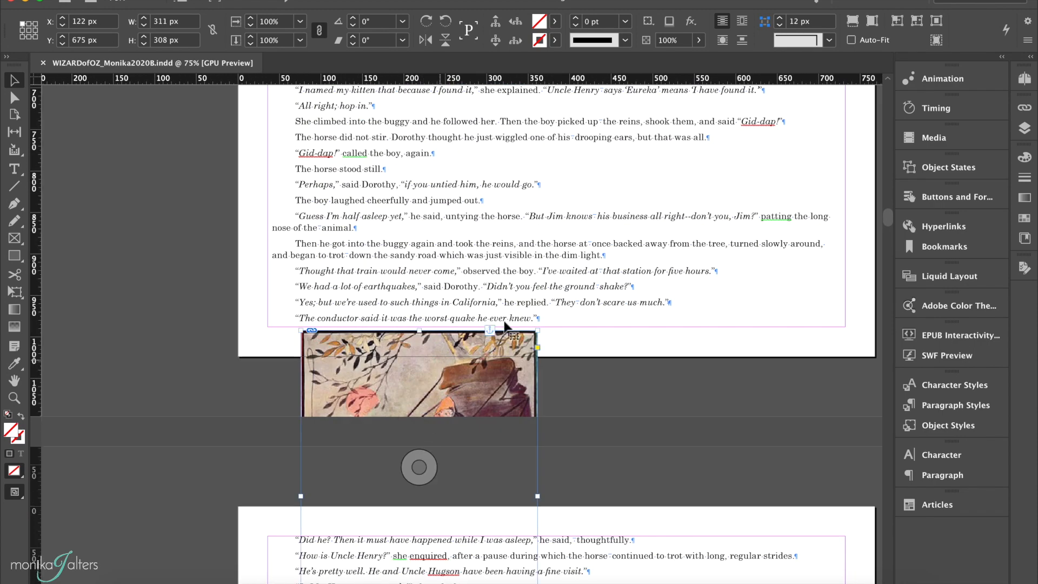